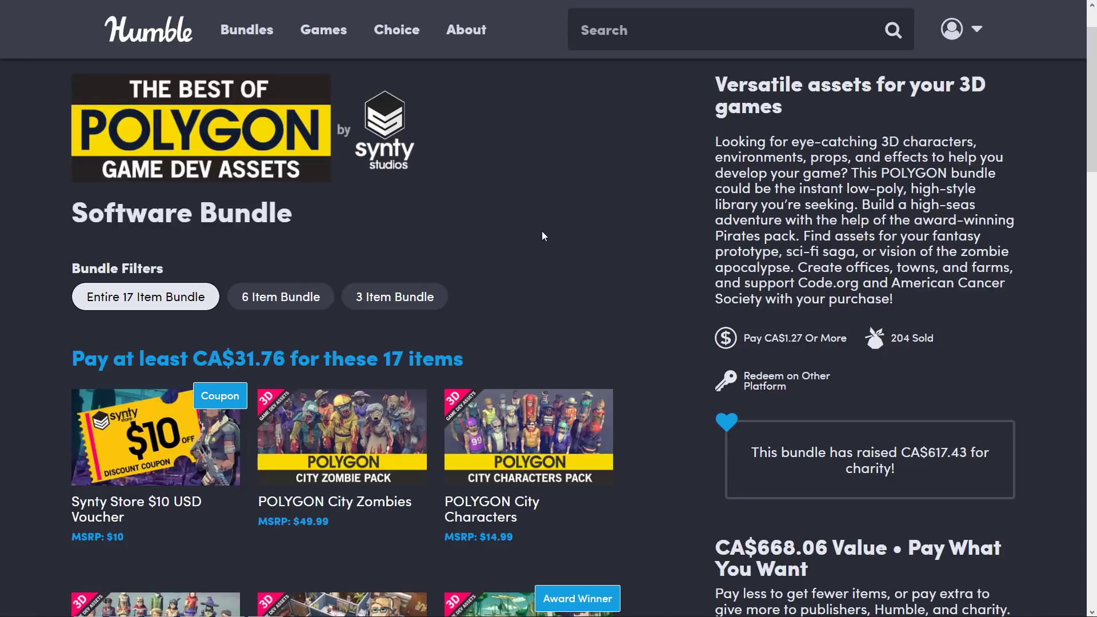
Scroll through the bundle's download and key-claim page, then go back to the purchases results
{"action": "scroll", "coordinate": [541, 228], "scroll_direction": "down", "scroll_amount": 5}
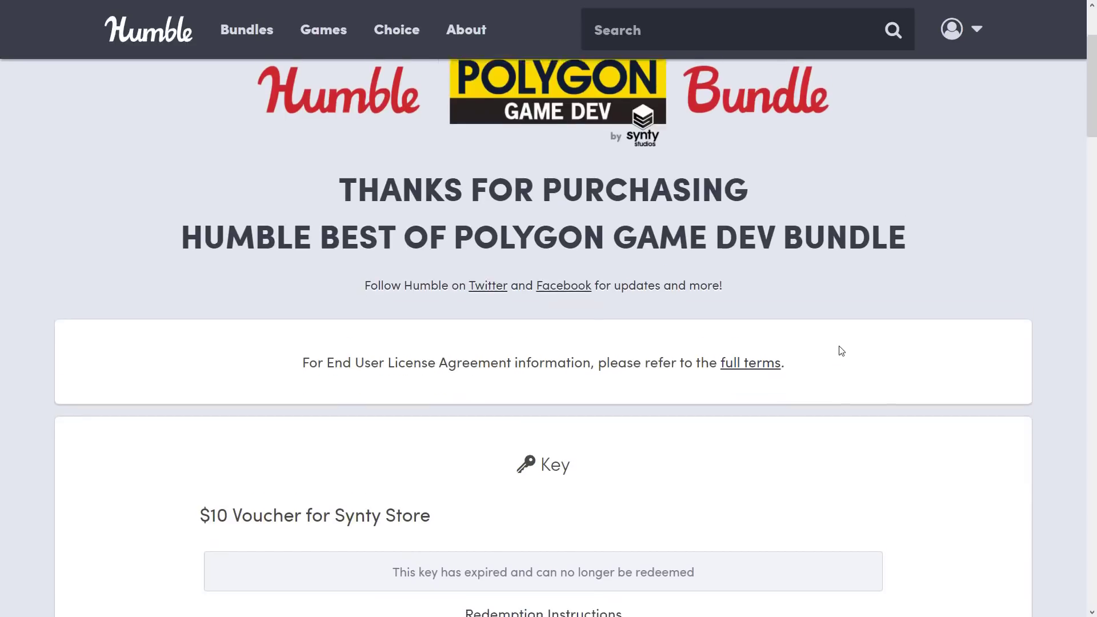
{"action": "scroll", "coordinate": [841, 351], "scroll_direction": "down", "scroll_amount": 12}
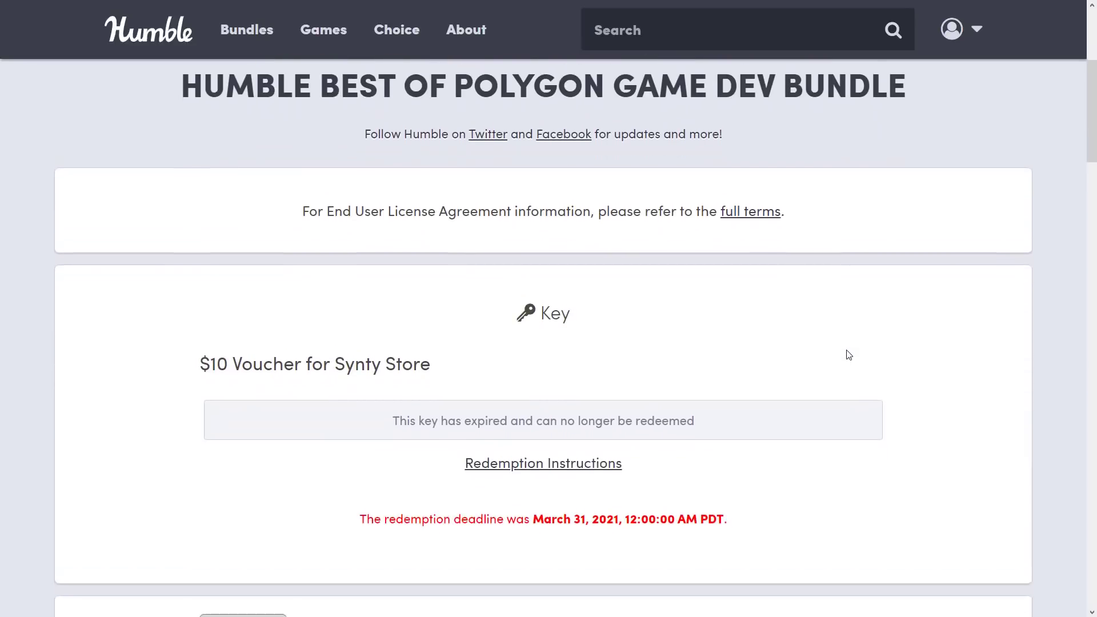
{"action": "scroll", "coordinate": [882, 331], "scroll_direction": "down", "scroll_amount": 10}
{"action": "scroll", "coordinate": [883, 328], "scroll_direction": "up", "scroll_amount": 7}
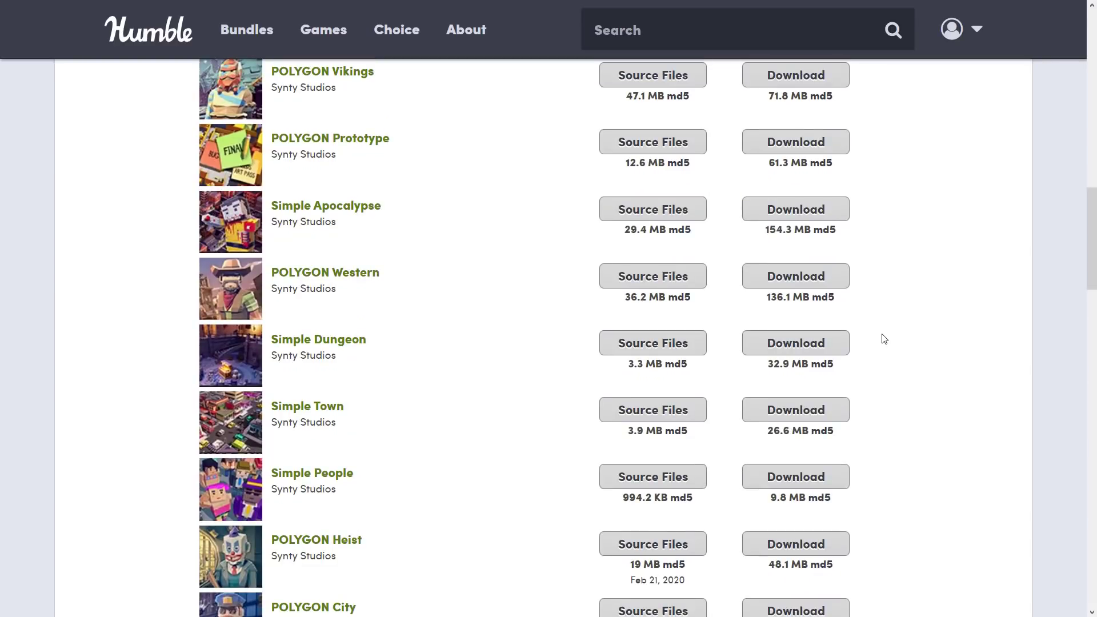
{"action": "scroll", "coordinate": [883, 338], "scroll_direction": "down", "scroll_amount": 10}
{"action": "scroll", "coordinate": [925, 399], "scroll_direction": "up", "scroll_amount": 14}
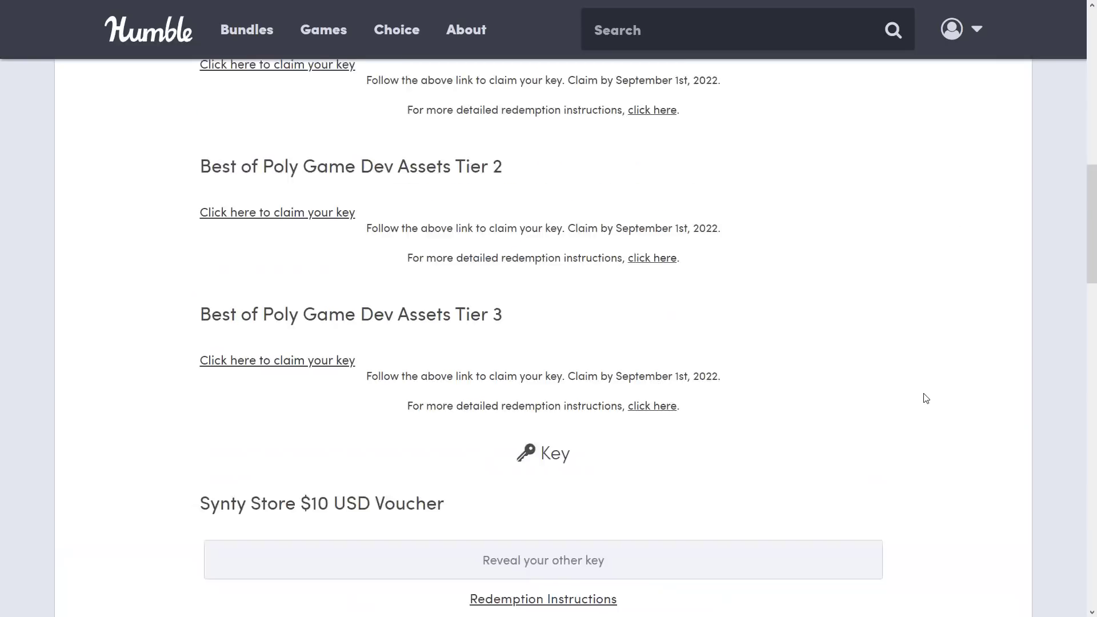
{"action": "scroll", "coordinate": [926, 405], "scroll_direction": "down", "scroll_amount": 8}
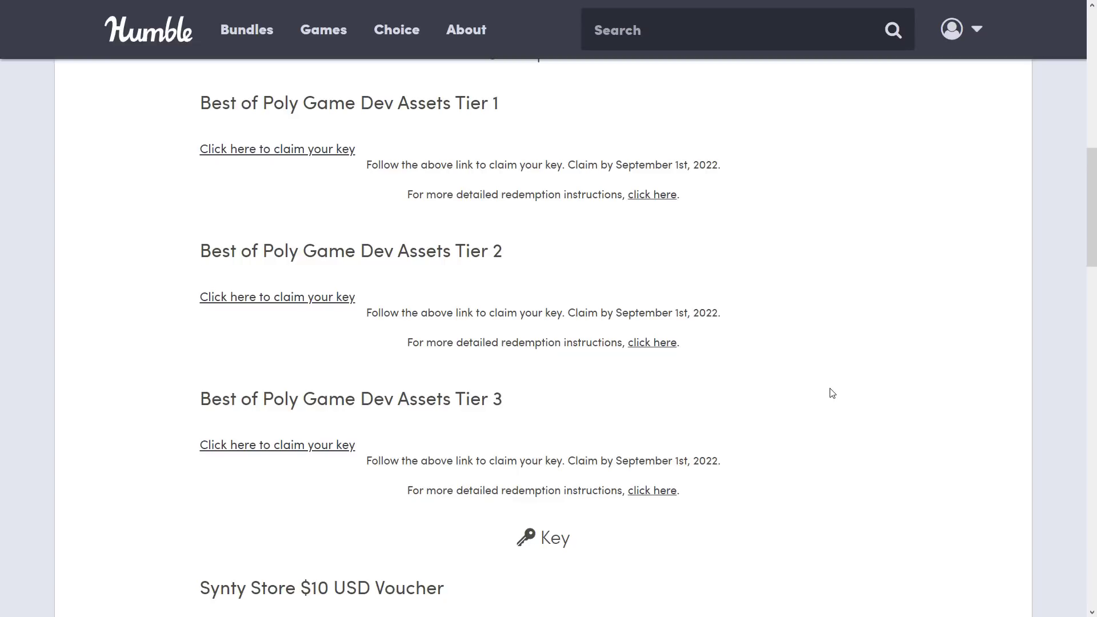
{"action": "key", "text": "alt+Left"}
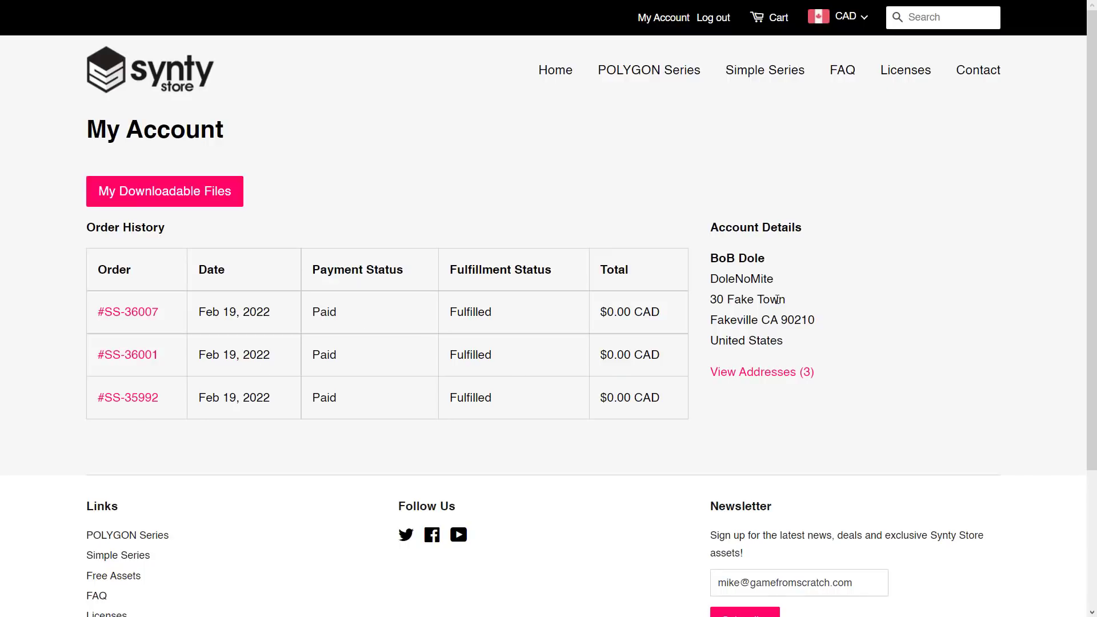
Open the POLYGON - Sci-Fi Space Pack downloads from the library, then switch to the Downloads window
{"action": "left_click_drag", "start_coordinate": [887, 343], "coordinate": [712, 259]}
{"action": "left_click", "coordinate": [931, 316]}
{"action": "left_click", "coordinate": [206, 206]}
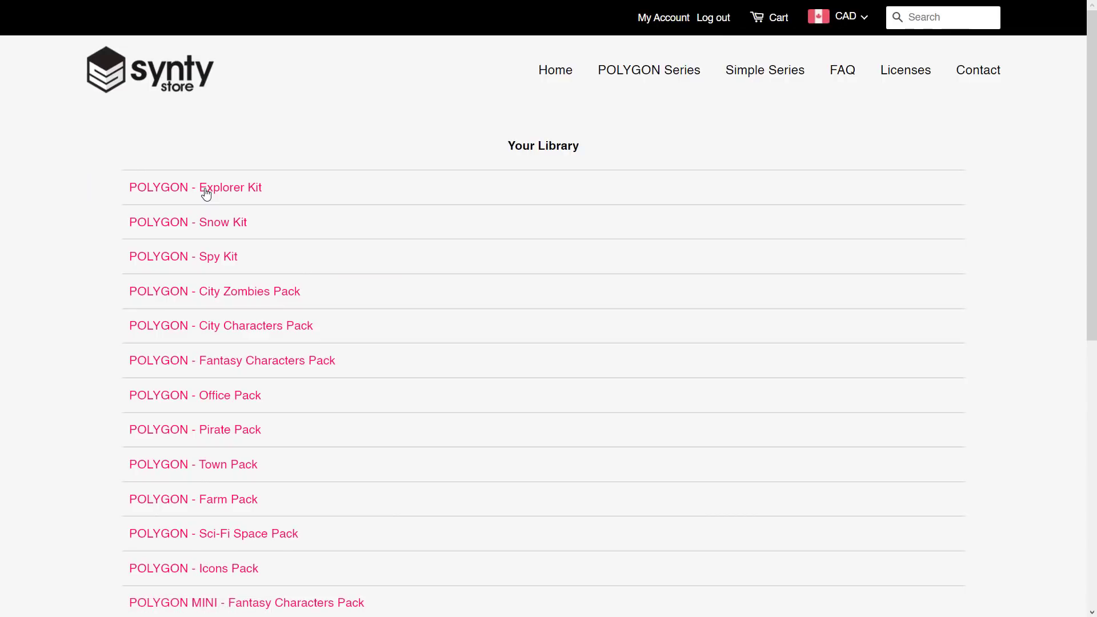
{"action": "scroll", "coordinate": [342, 320], "scroll_direction": "down", "scroll_amount": 3}
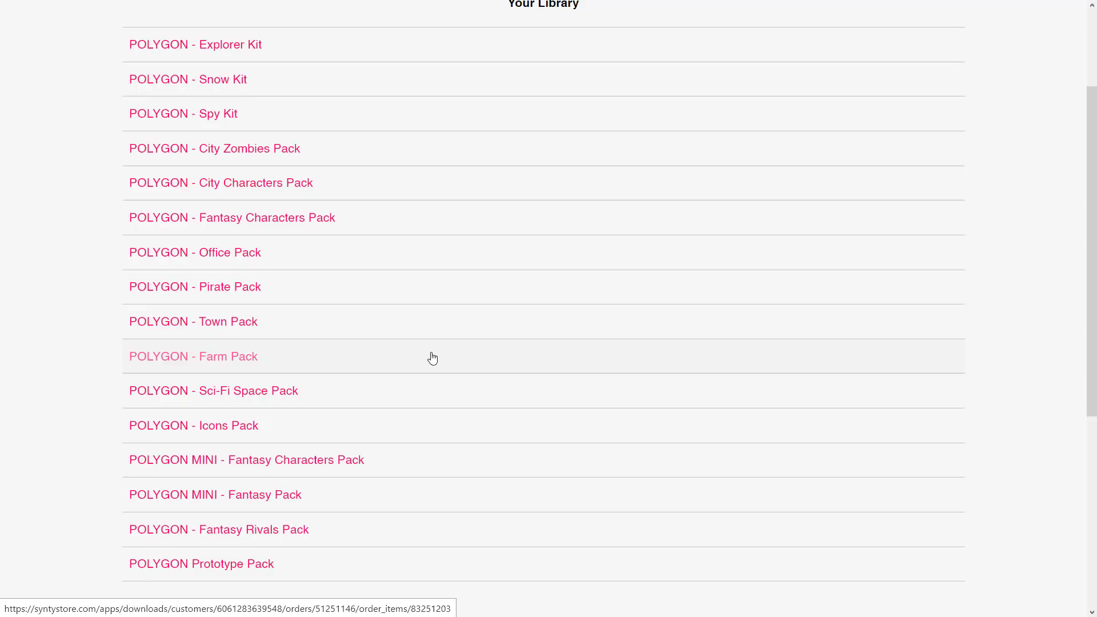
{"action": "left_click", "coordinate": [277, 400]}
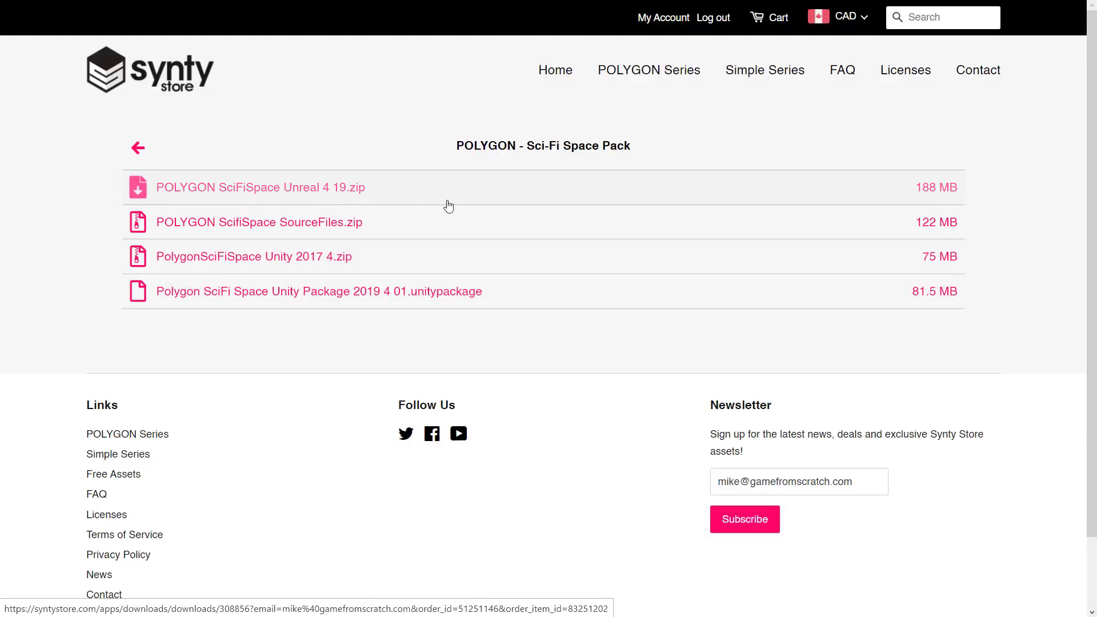
{"action": "key", "text": "alt+Tab"}
{"action": "key", "text": "alt+Tab"}
{"action": "key", "text": "alt+Tab"}
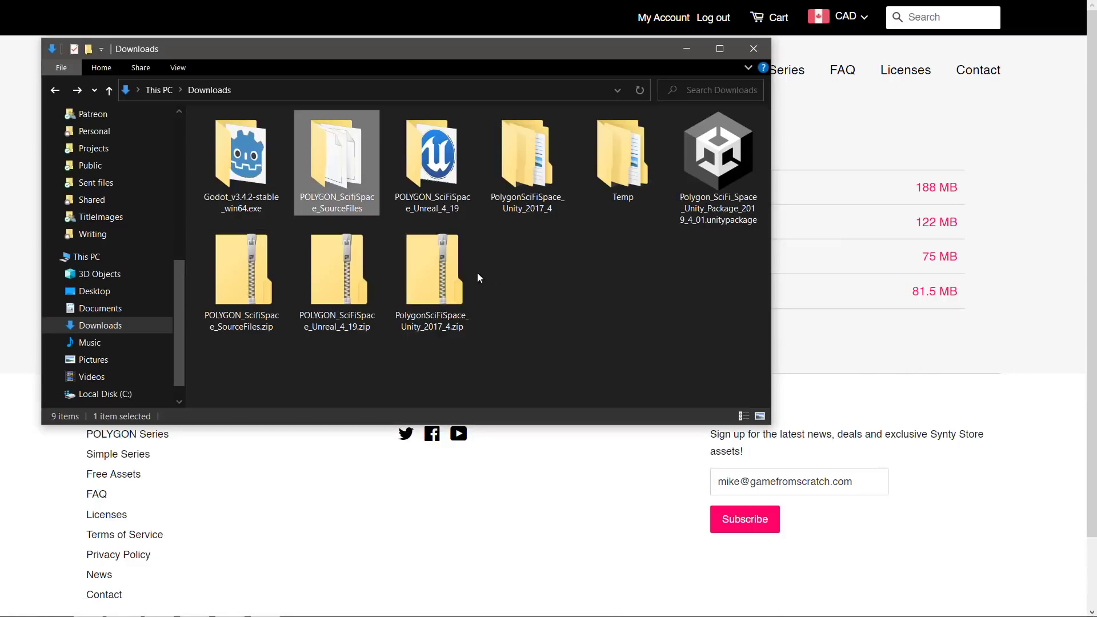
{"action": "left_click_drag", "start_coordinate": [513, 324], "coordinate": [228, 285]}
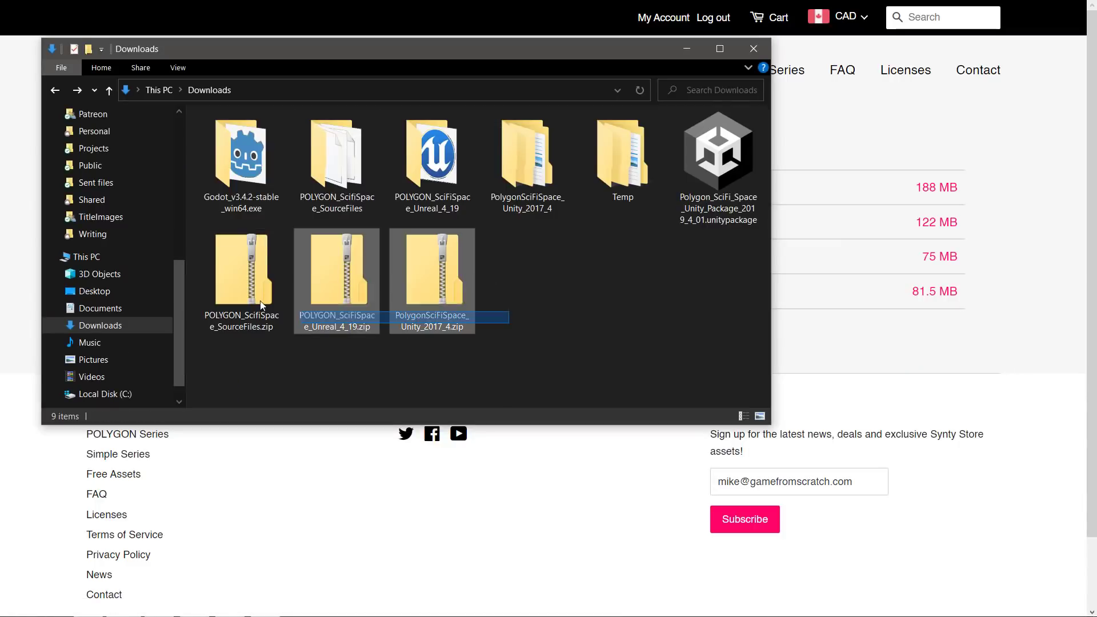
{"action": "left_click", "coordinate": [588, 283]}
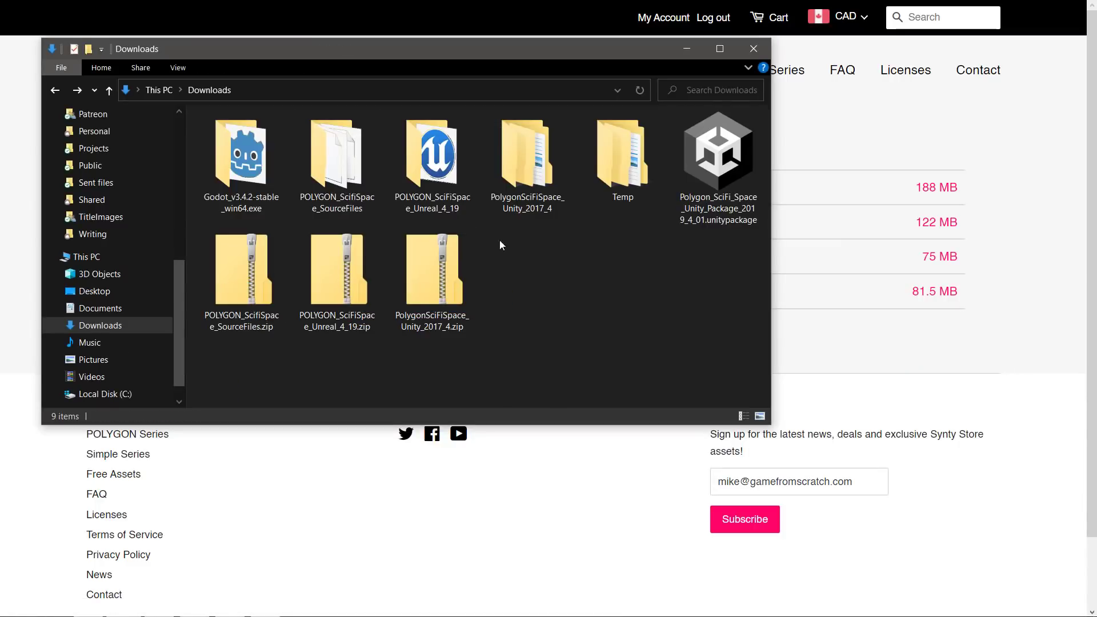
{"action": "double_click", "coordinate": [335, 149]}
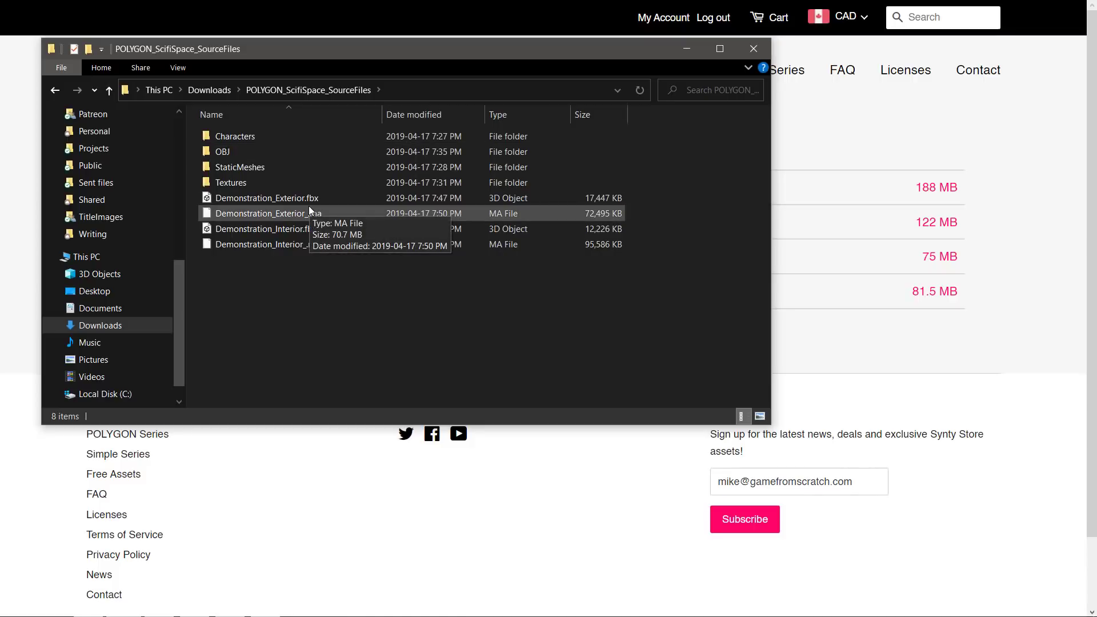
{"action": "double_click", "coordinate": [229, 151]}
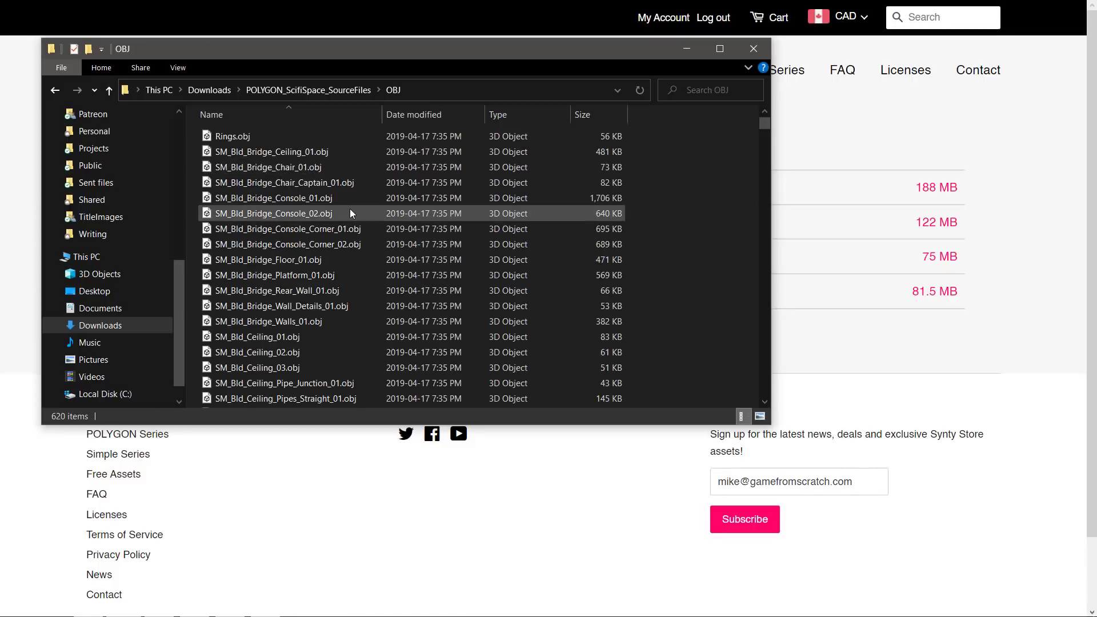
{"action": "scroll", "coordinate": [328, 324], "scroll_direction": "down", "scroll_amount": 10}
{"action": "scroll", "coordinate": [328, 325], "scroll_direction": "up", "scroll_amount": 10}
{"action": "key", "text": "alt+Up"}
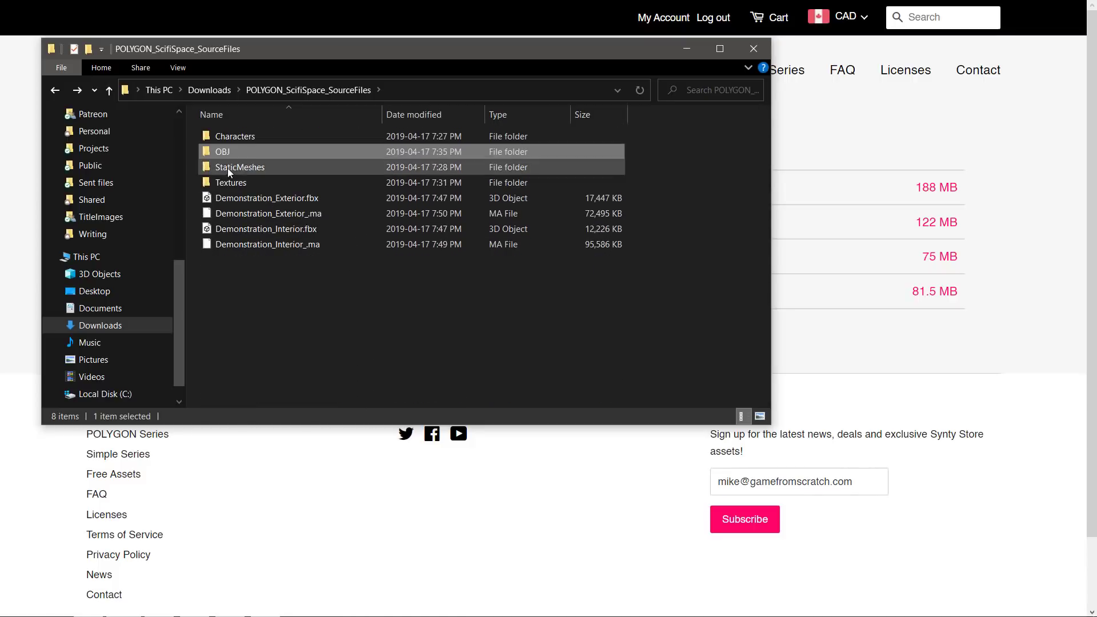
{"action": "double_click", "coordinate": [228, 167]}
{"action": "scroll", "coordinate": [314, 282], "scroll_direction": "down", "scroll_amount": 15}
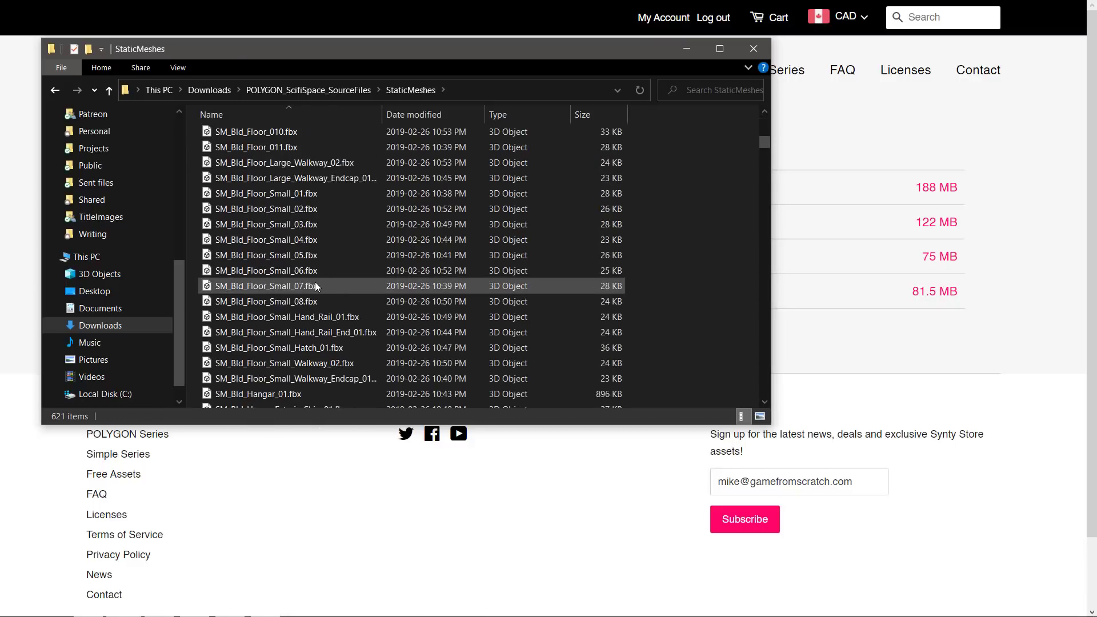
{"action": "scroll", "coordinate": [314, 282], "scroll_direction": "up", "scroll_amount": 15}
{"action": "key", "text": "alt+Up"}
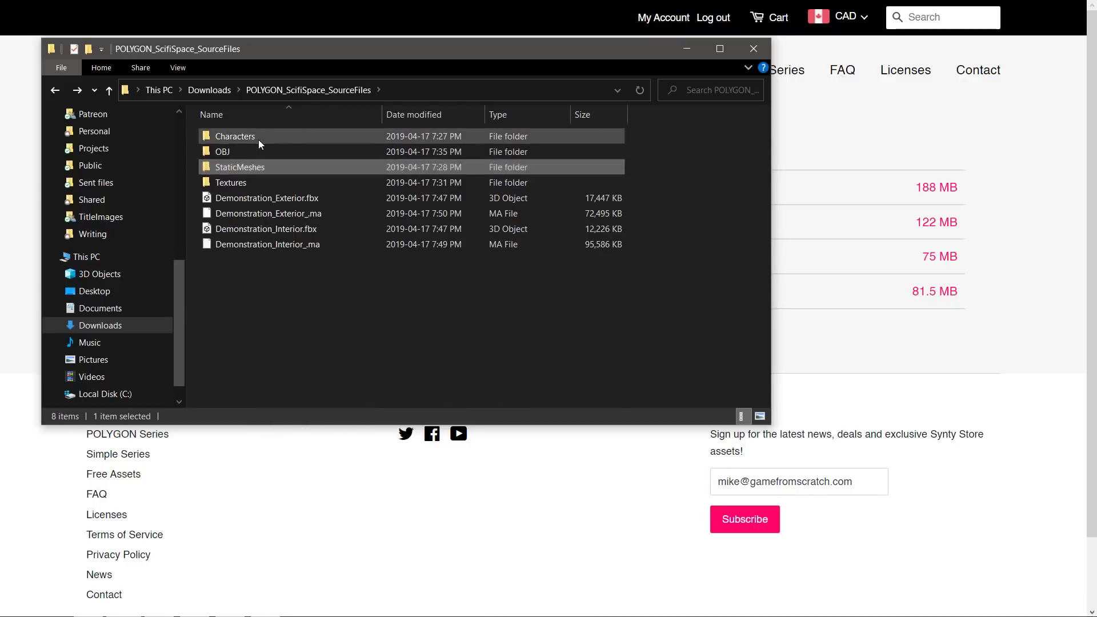
{"action": "double_click", "coordinate": [258, 139]}
{"action": "scroll", "coordinate": [310, 254], "scroll_direction": "down", "scroll_amount": 4}
{"action": "scroll", "coordinate": [310, 255], "scroll_direction": "up", "scroll_amount": 4}
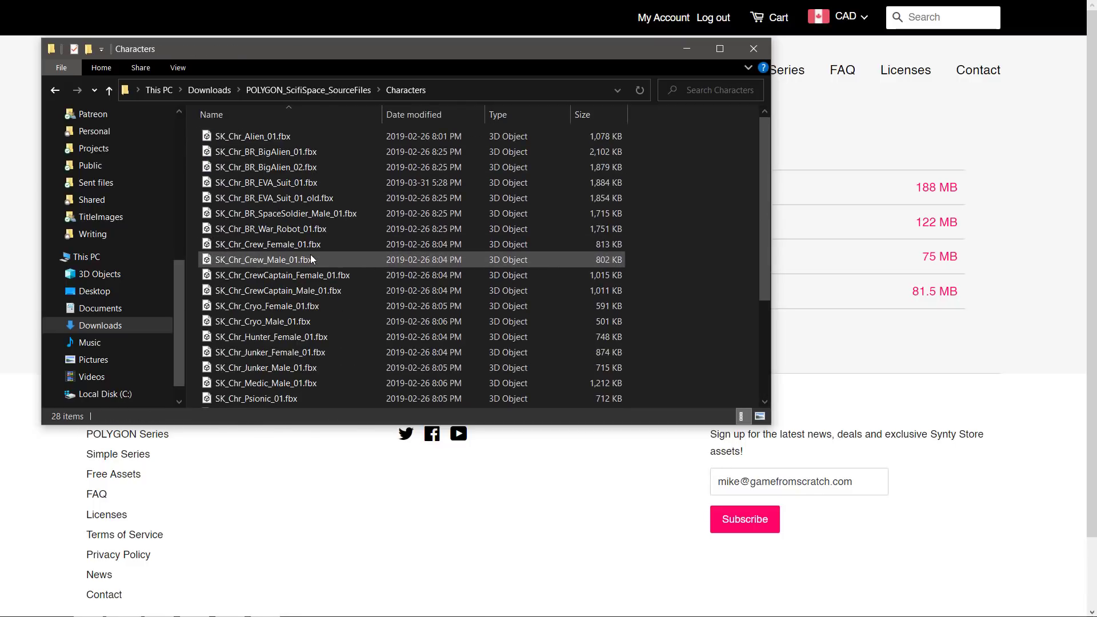
{"action": "key", "text": "alt+Up"}
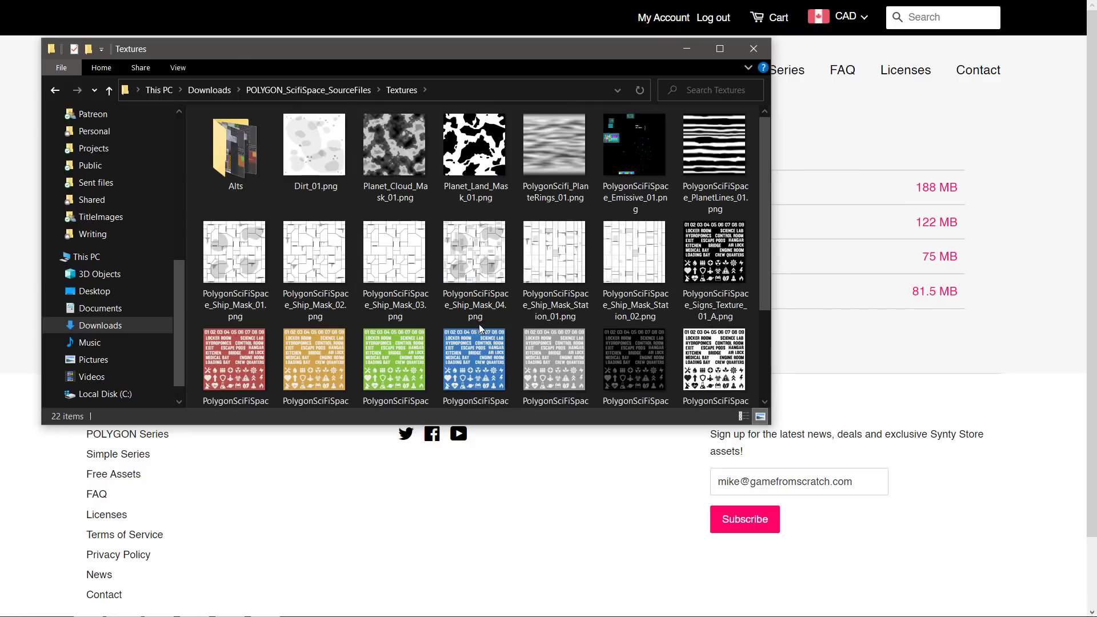
{"action": "double_click", "coordinate": [235, 146]}
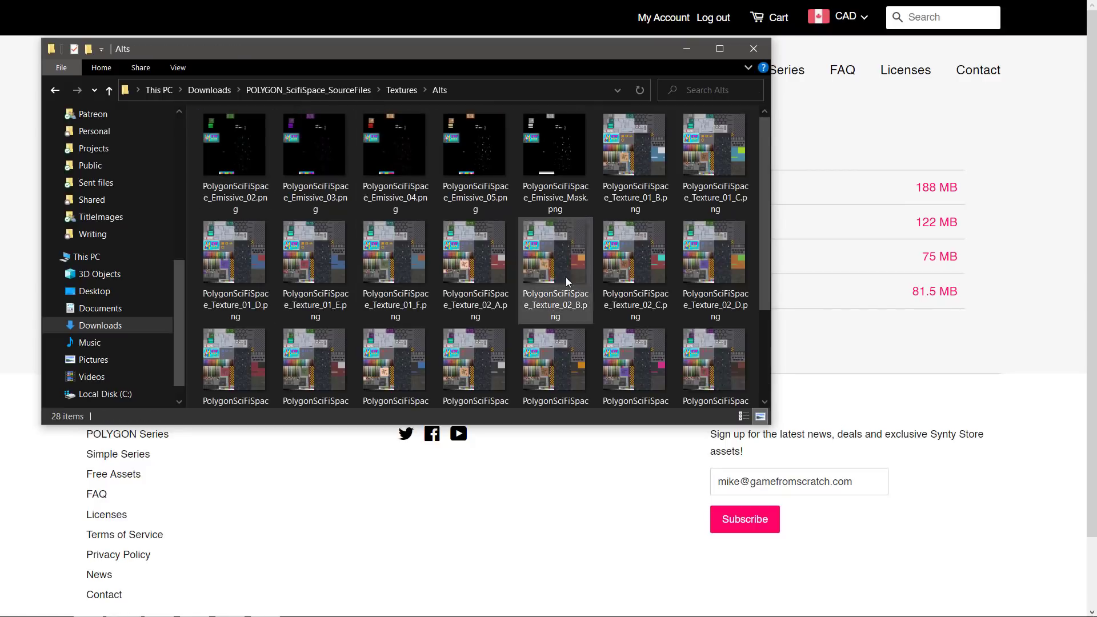
{"action": "scroll", "coordinate": [567, 283], "scroll_direction": "down", "scroll_amount": 2}
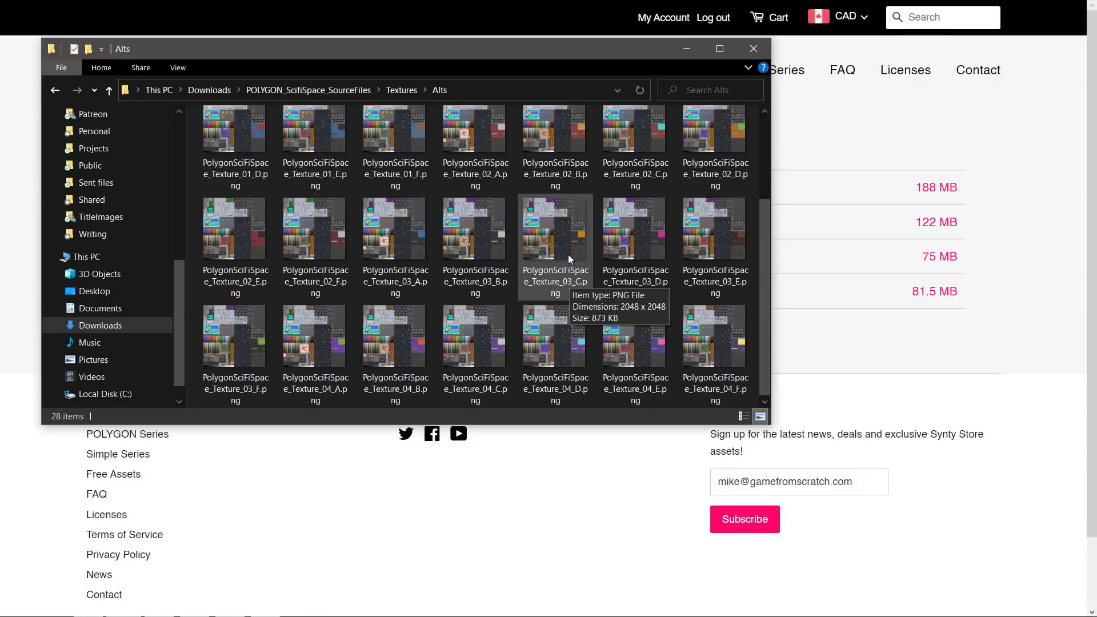
{"action": "key", "text": "alt+Left"}
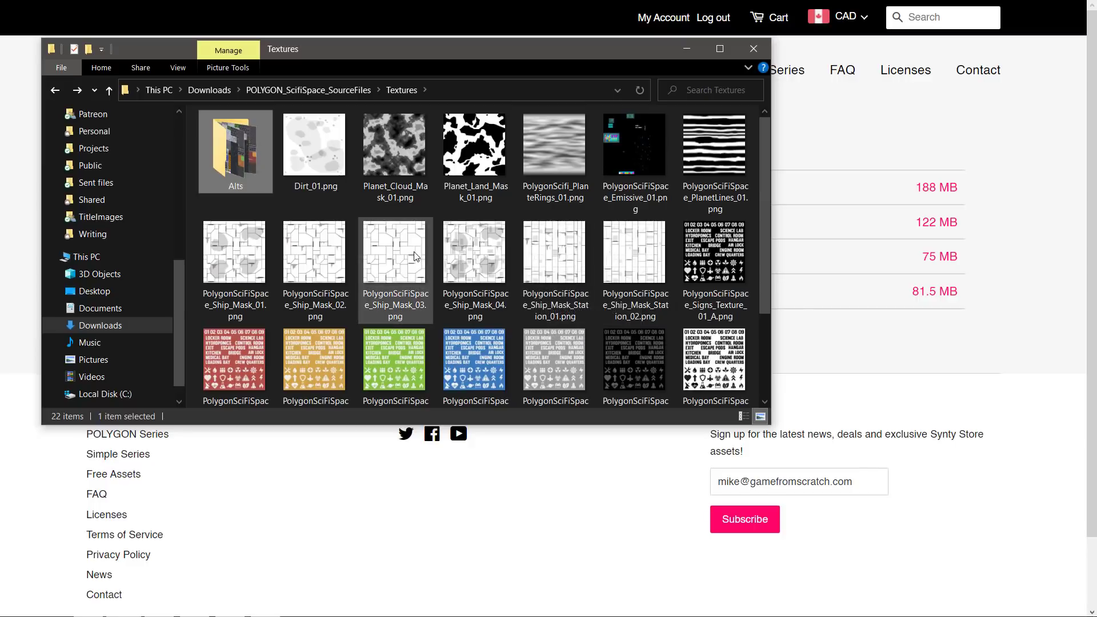
{"action": "key", "text": "alt+Left"}
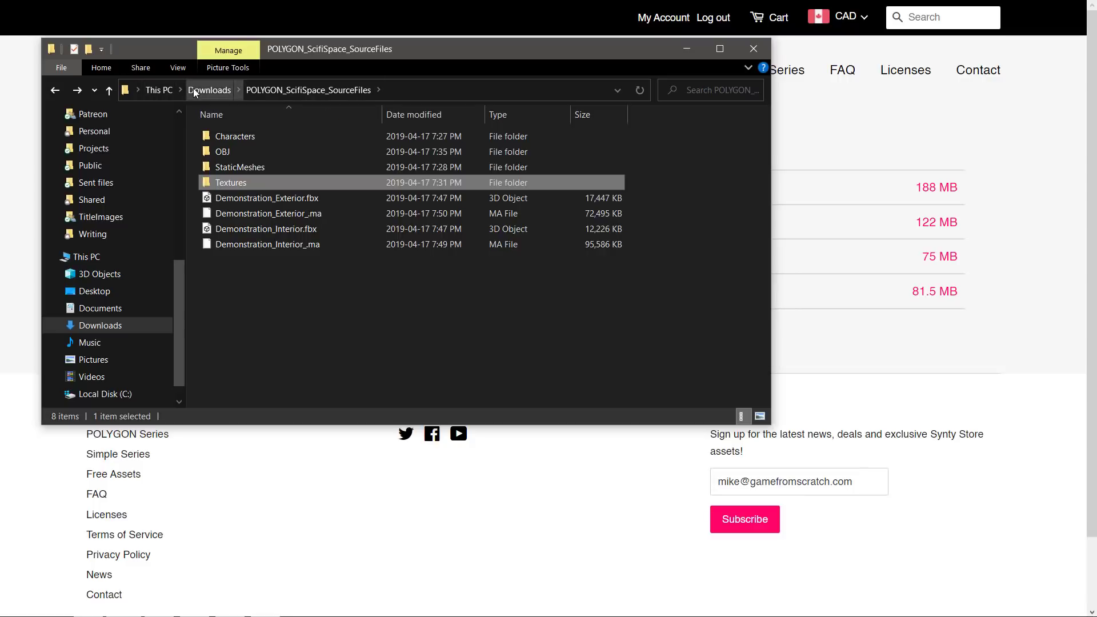
{"action": "left_click", "coordinate": [216, 90]}
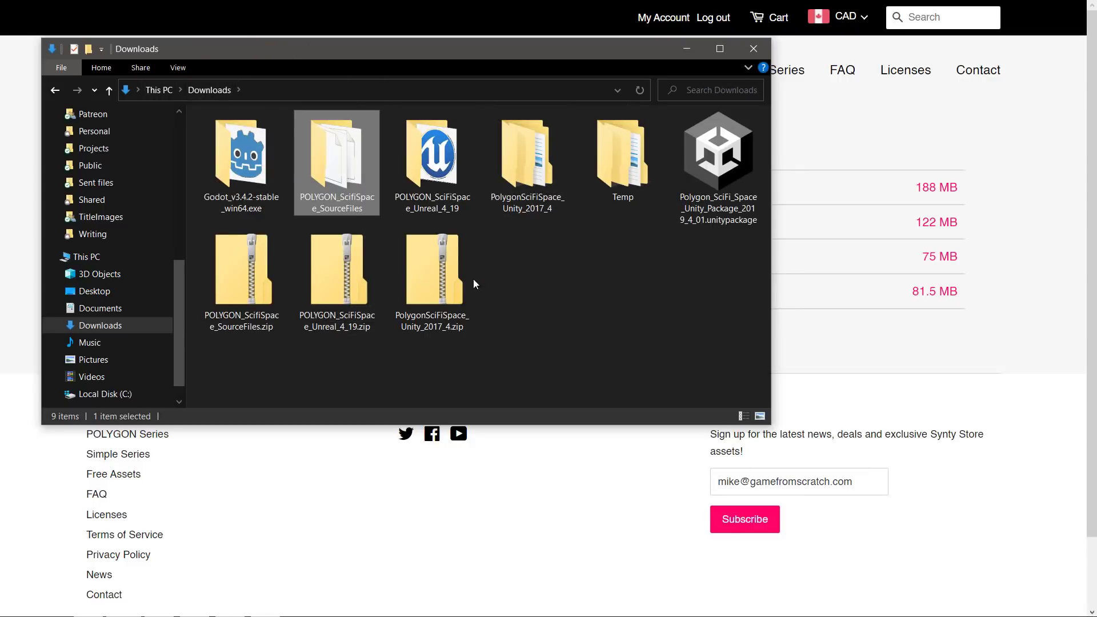
Open the POLYGON_SciFiSpace_Unreal_4_19 folder in Downloads, then switch programs
{"action": "double_click", "coordinate": [445, 150]}
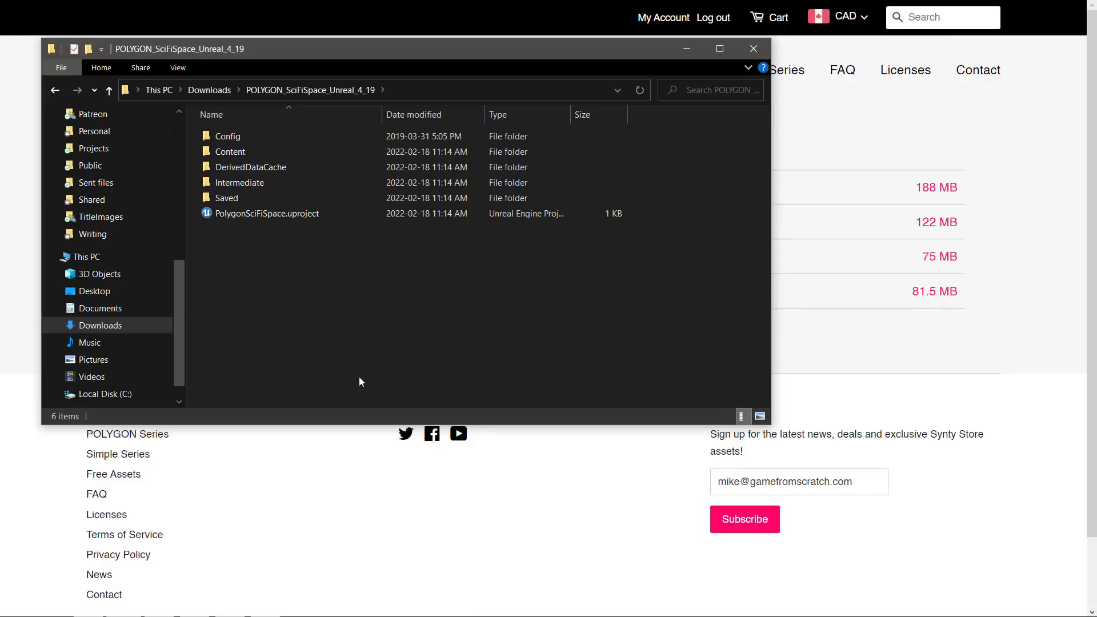
{"action": "key", "text": "alt+Tab"}
{"action": "key", "text": "alt+Tab"}
{"action": "key", "text": "alt+Tab"}
{"action": "key", "text": "alt+Tab"}
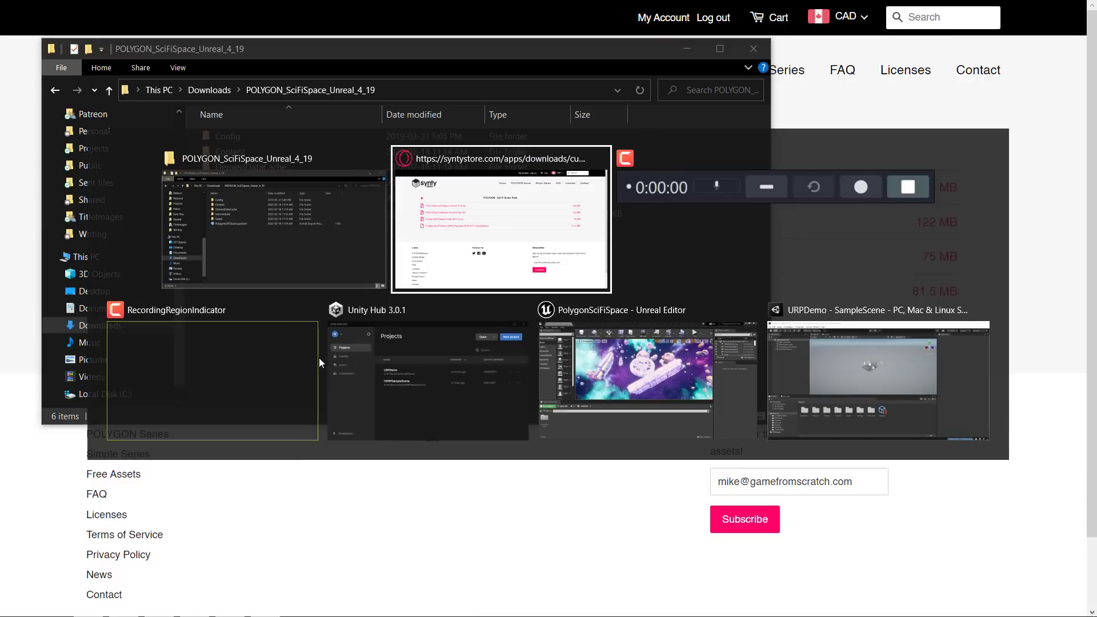
In Unreal, load PolygonSciFiSpace > Maps > Demonstration_Interior and fly the camera into the room
{"action": "key", "text": "alt+Tab"}
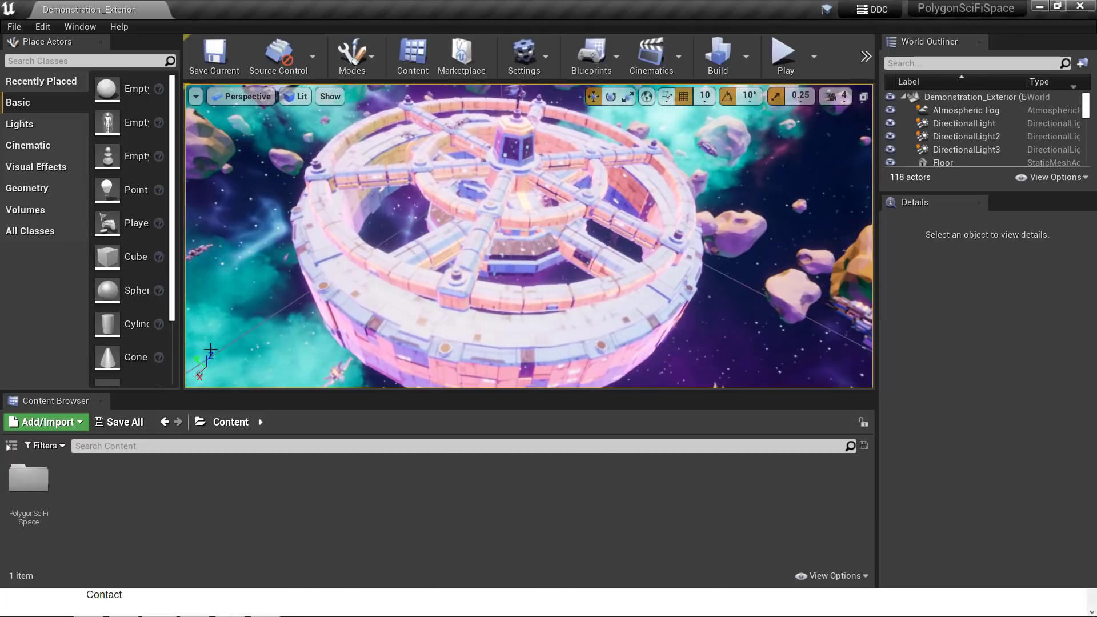
{"action": "double_click", "coordinate": [28, 480]}
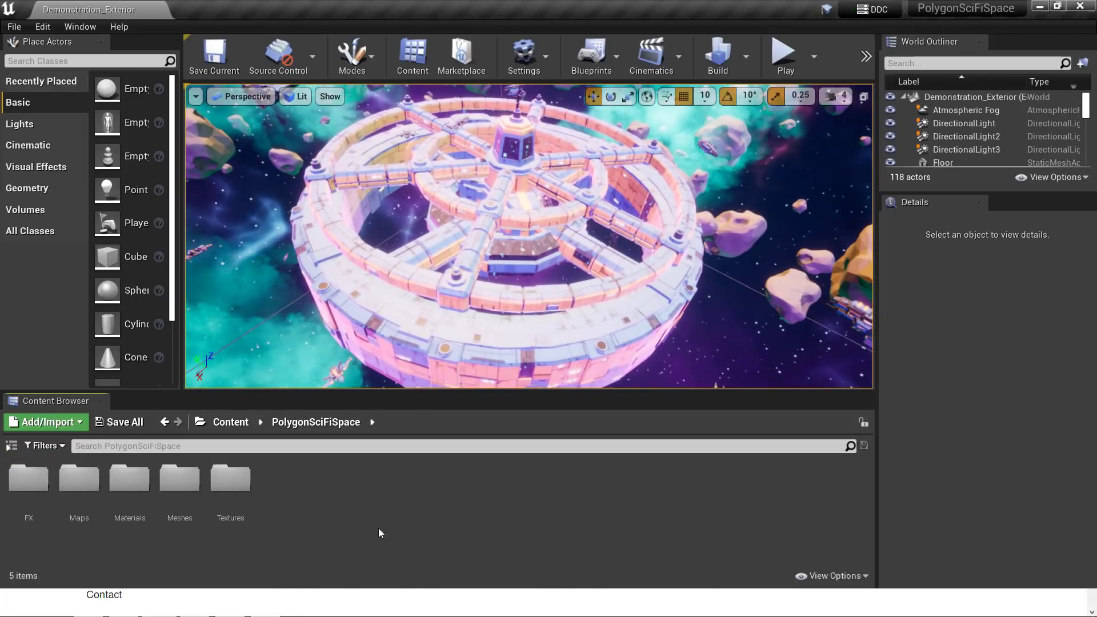
{"action": "double_click", "coordinate": [97, 486]}
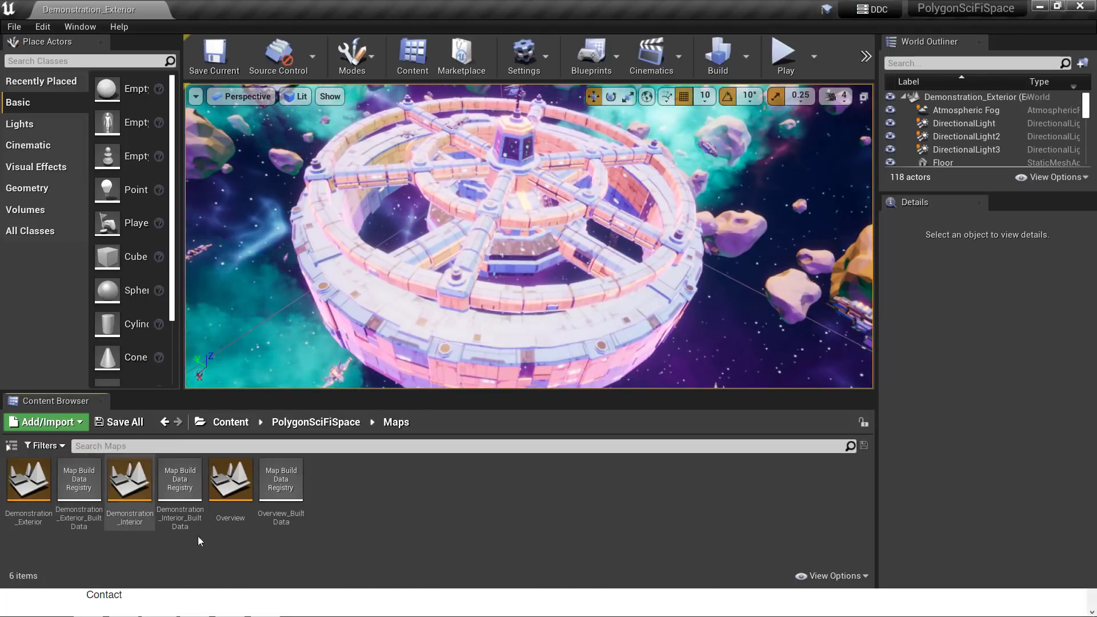
{"action": "double_click", "coordinate": [152, 510]}
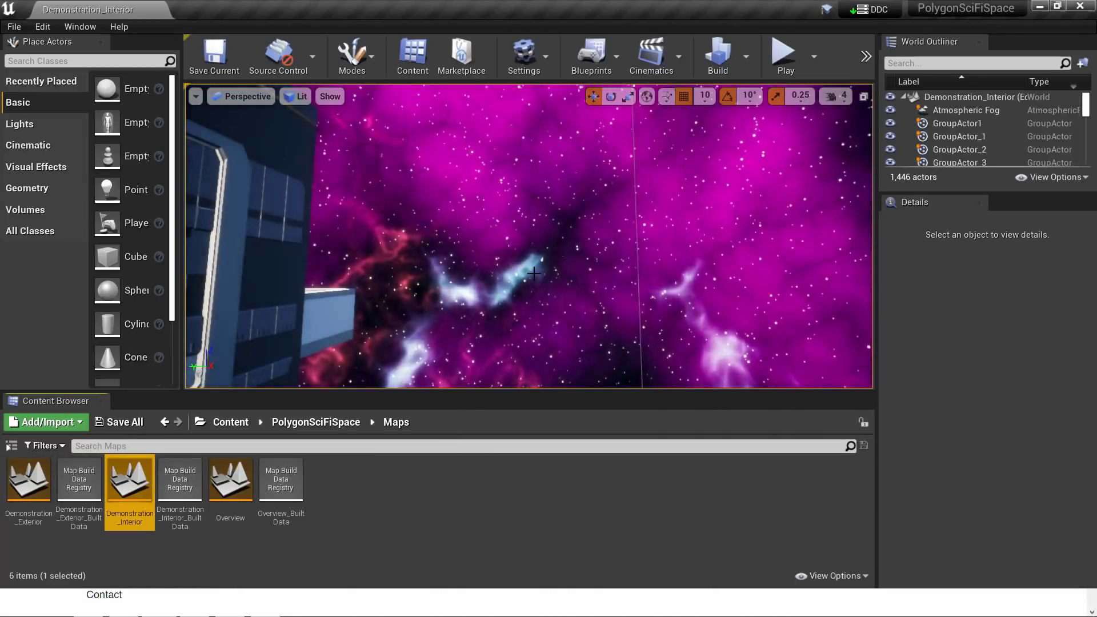
{"action": "mouse_move", "coordinate": [533, 274]}
{"action": "right_mouse_down"}
{"action": "mouse_move", "coordinate": [241, 172]}
{"action": "mouse_move", "coordinate": [251, 197]}
{"action": "mouse_move", "coordinate": [257, 183]}
{"action": "mouse_move", "coordinate": [340, 189]}
{"action": "mouse_move", "coordinate": [531, 278]}
{"action": "right_mouse_up"}
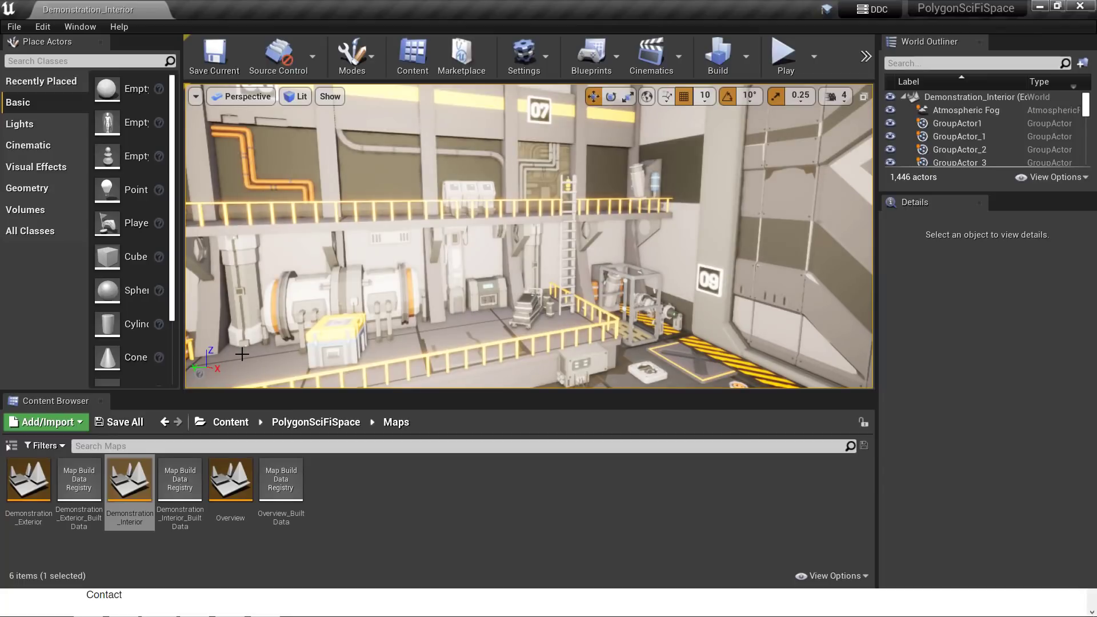
Start migrating the PolygonSciFiSpace folder from the Content root, then cancel at the destination chooser
{"action": "left_click", "coordinate": [246, 422]}
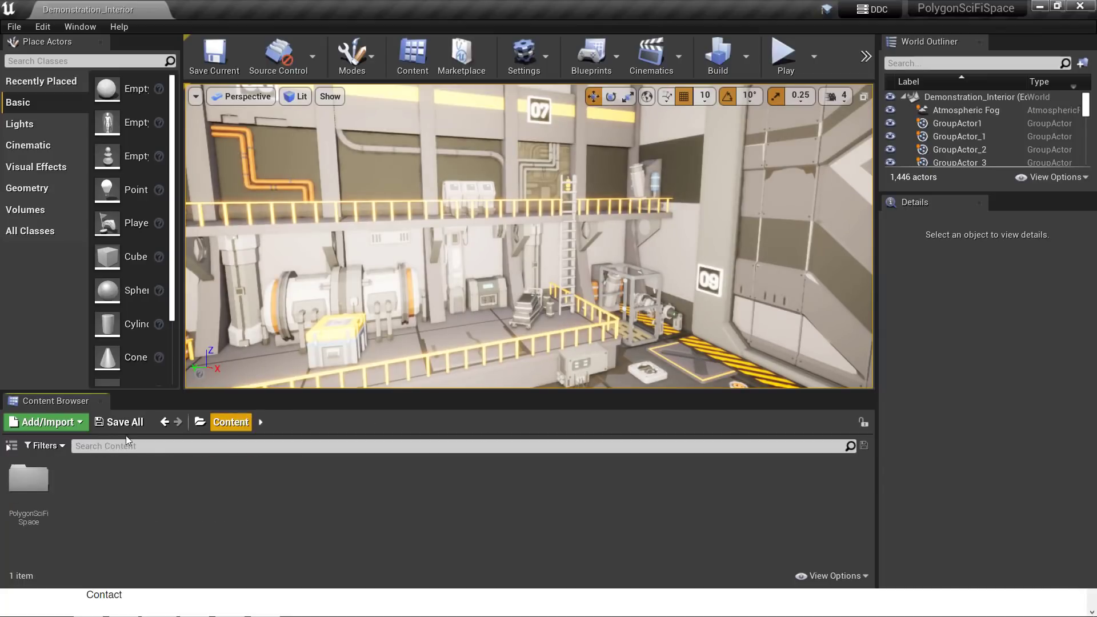
{"action": "right_click", "coordinate": [36, 491]}
{"action": "left_click", "coordinate": [64, 368]}
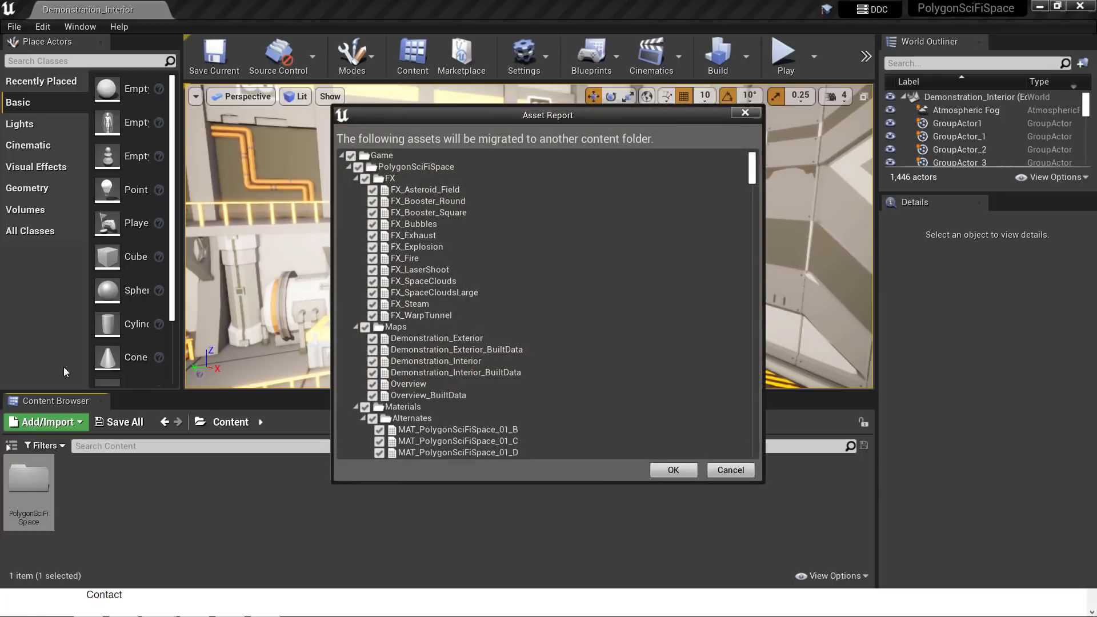
{"action": "left_click", "coordinate": [669, 470]}
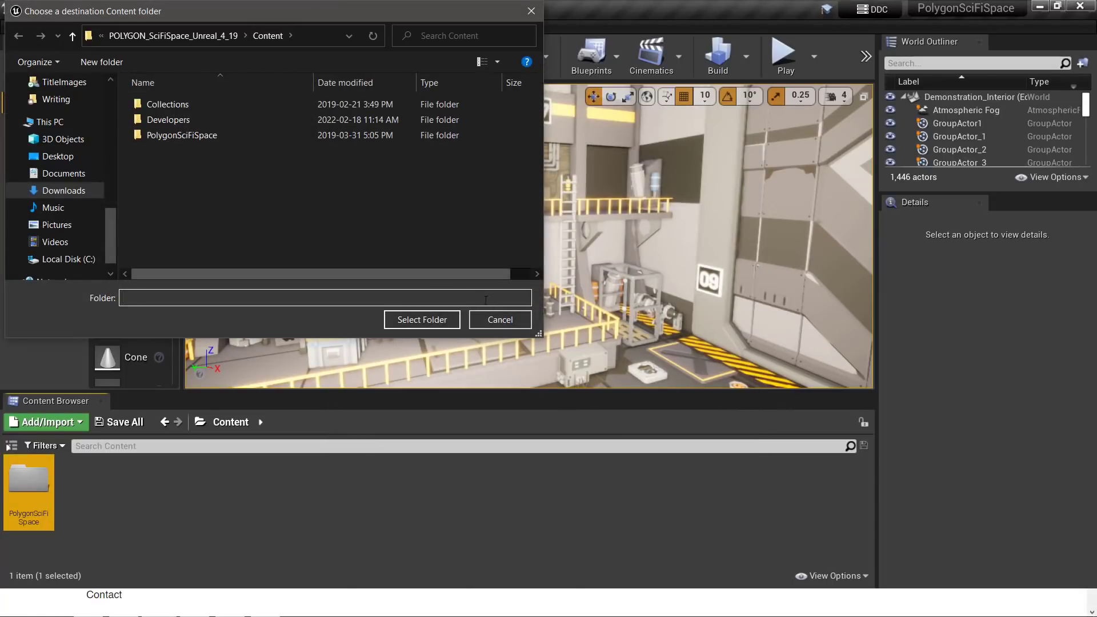
{"action": "left_click", "coordinate": [505, 323]}
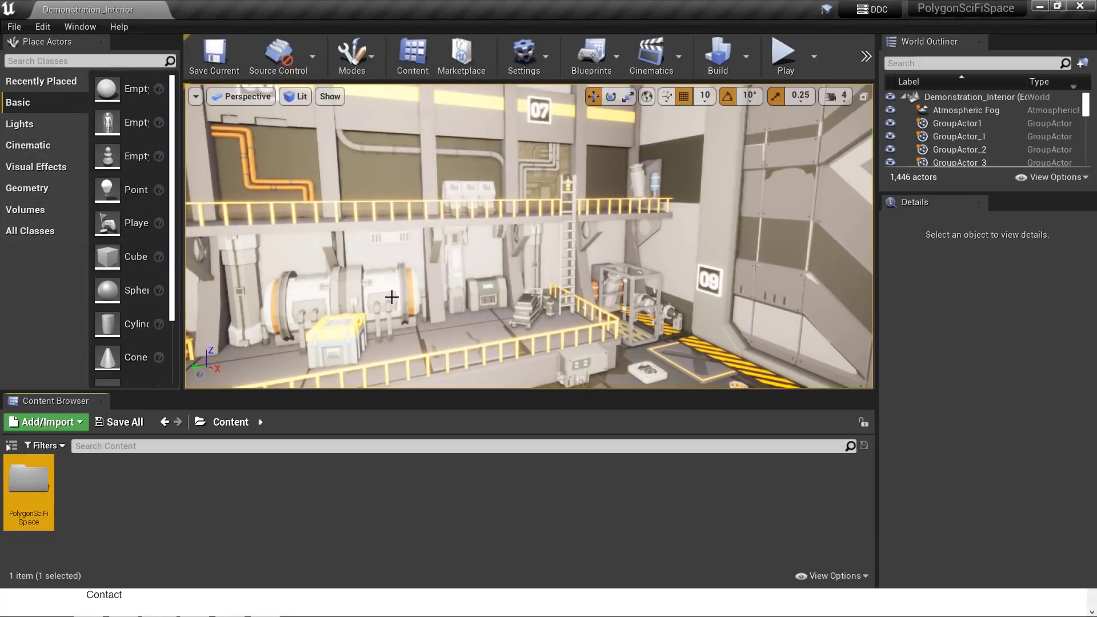
Bring the URPDemo Unity editor to the front
{"action": "key", "text": "alt+Tab"}
{"action": "key", "text": "alt+Tab"}
{"action": "key", "text": "alt+Tab"}
{"action": "key", "text": "alt+Tab"}
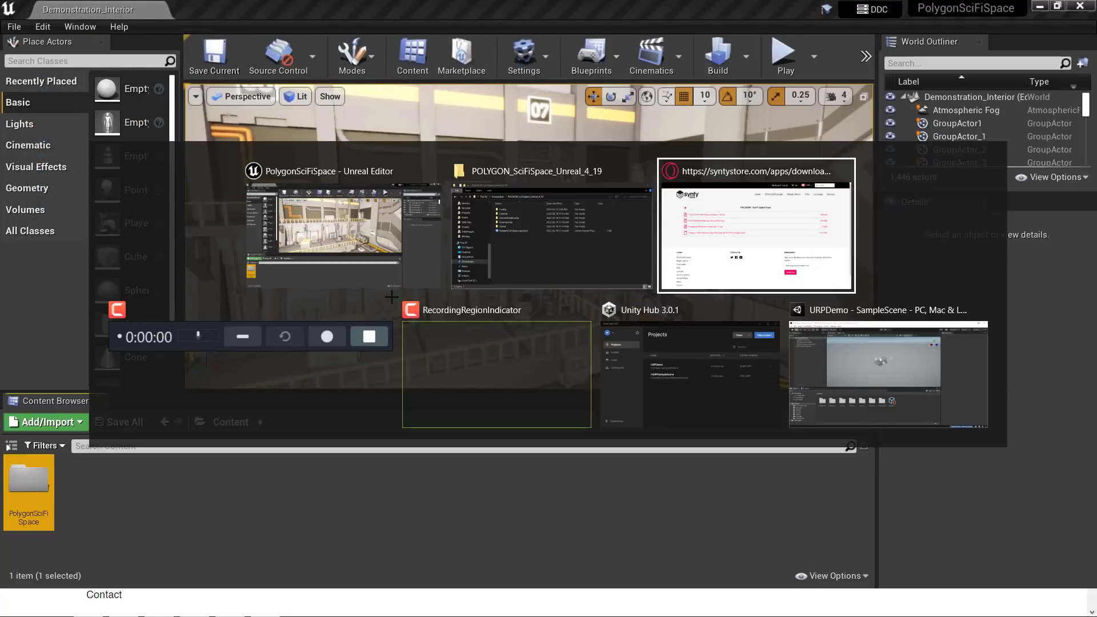
{"action": "key", "text": "alt+Tab"}
{"action": "key", "text": "alt+Tab"}
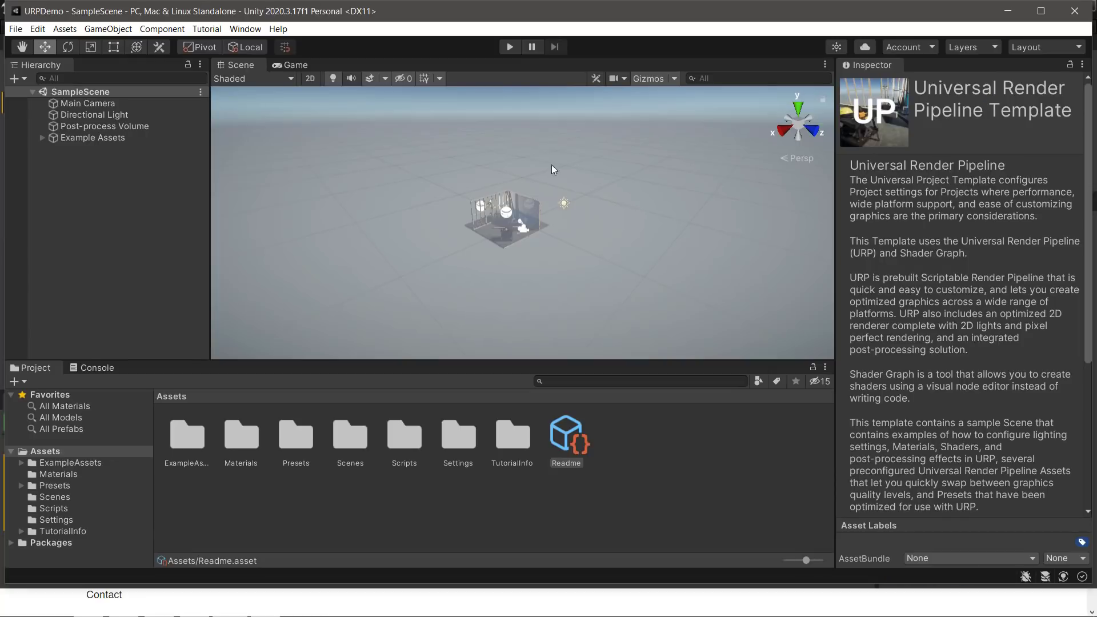
Import the Polygon_SciFi_Space_Unity_Package_2019_4_01 custom package from Downloads with all its assets
{"action": "right_click", "coordinate": [297, 492]}
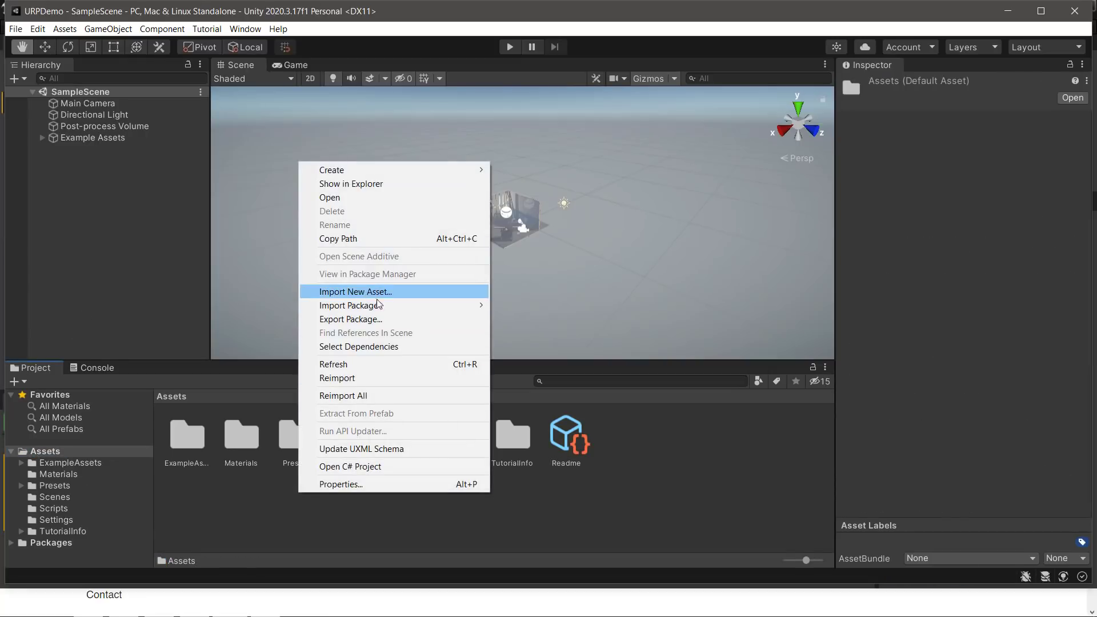
{"action": "mouse_move", "coordinate": [379, 304]}
{"action": "left_click", "coordinate": [526, 305]}
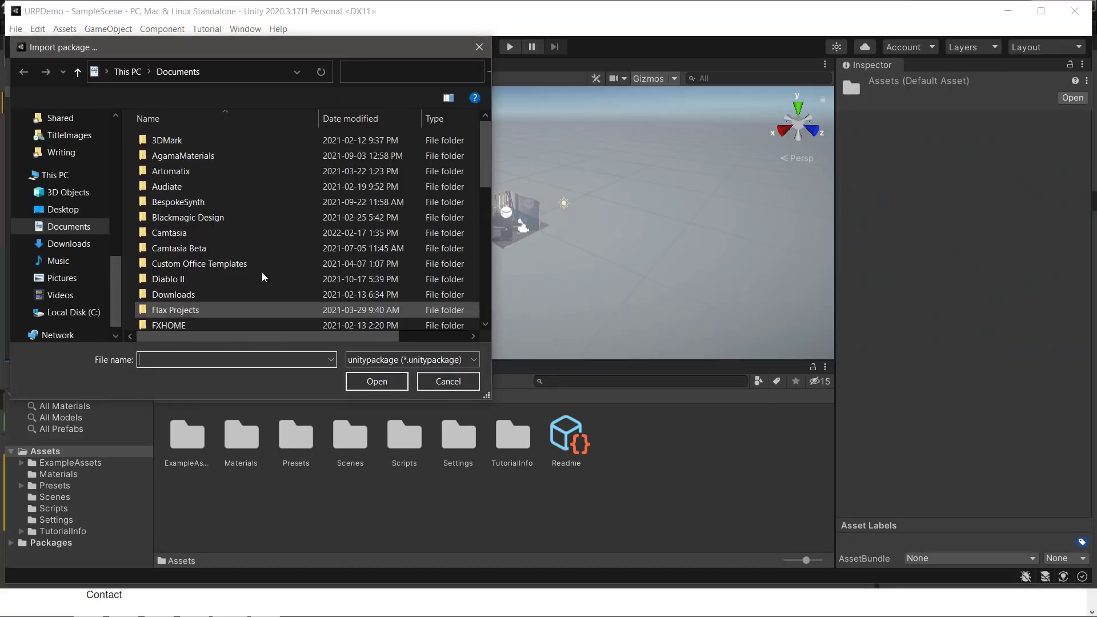
{"action": "left_click", "coordinate": [67, 245]}
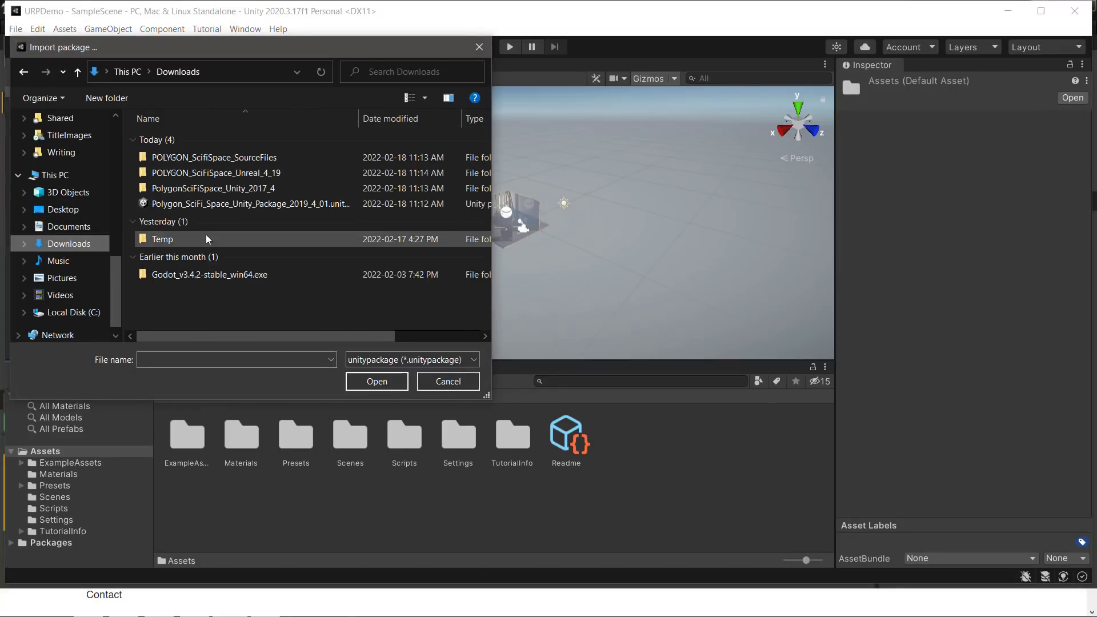
{"action": "left_click", "coordinate": [233, 207]}
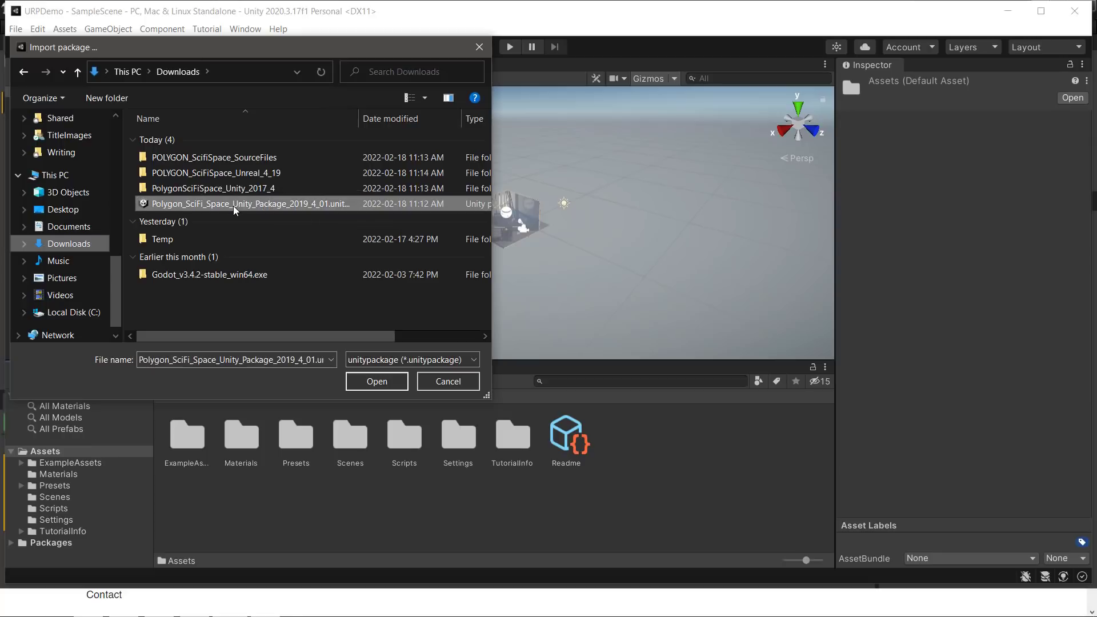
{"action": "left_click", "coordinate": [377, 381]}
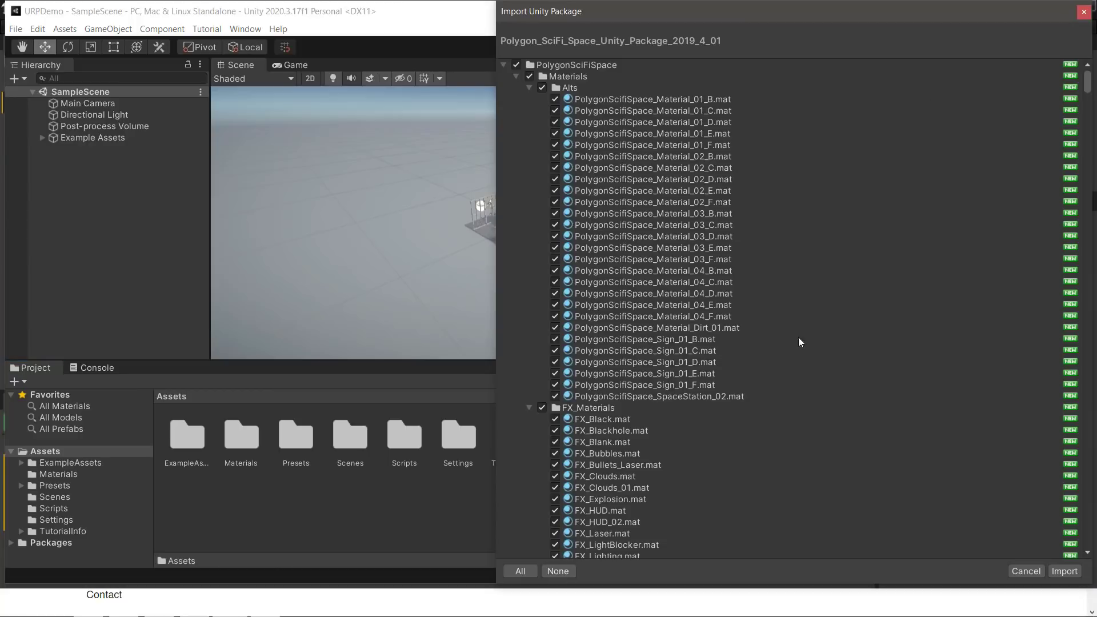
{"action": "scroll", "coordinate": [752, 368], "scroll_direction": "down", "scroll_amount": 15}
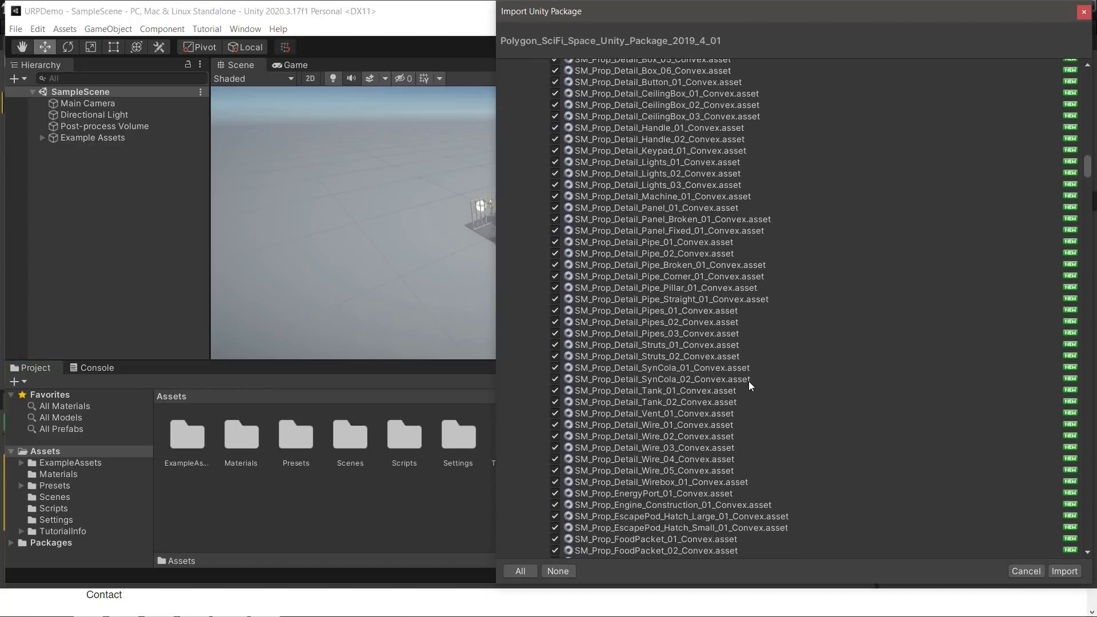
{"action": "left_click", "coordinate": [1065, 571]}
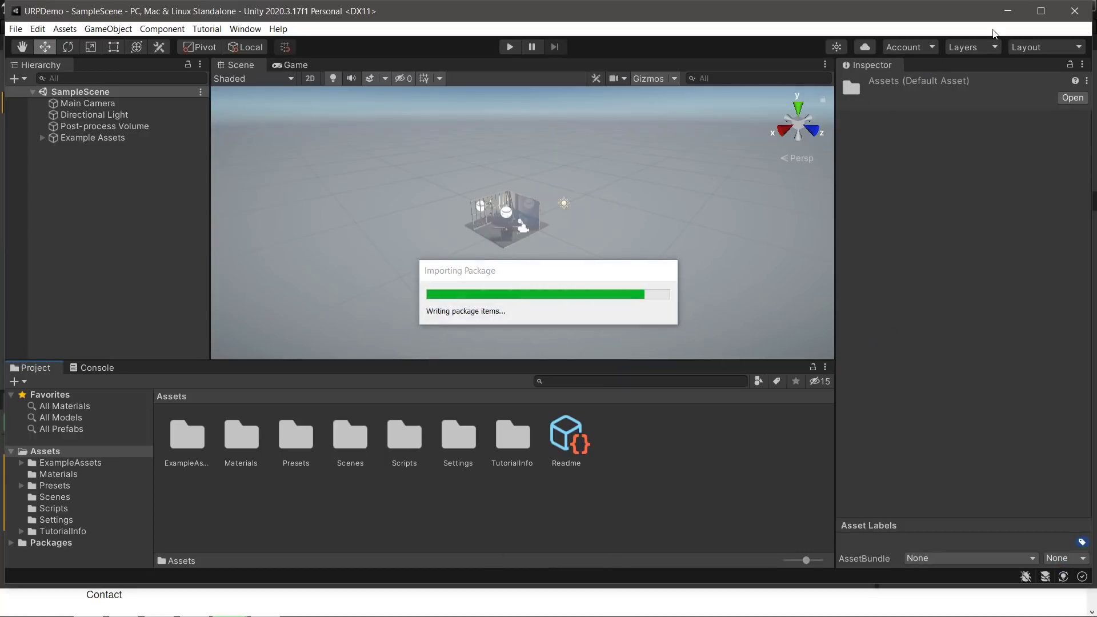
Import the URP_ExtractMe package inside PolygonSciFiSpace, then open the pack's Scenes folder
{"action": "double_click", "coordinate": [643, 9]}
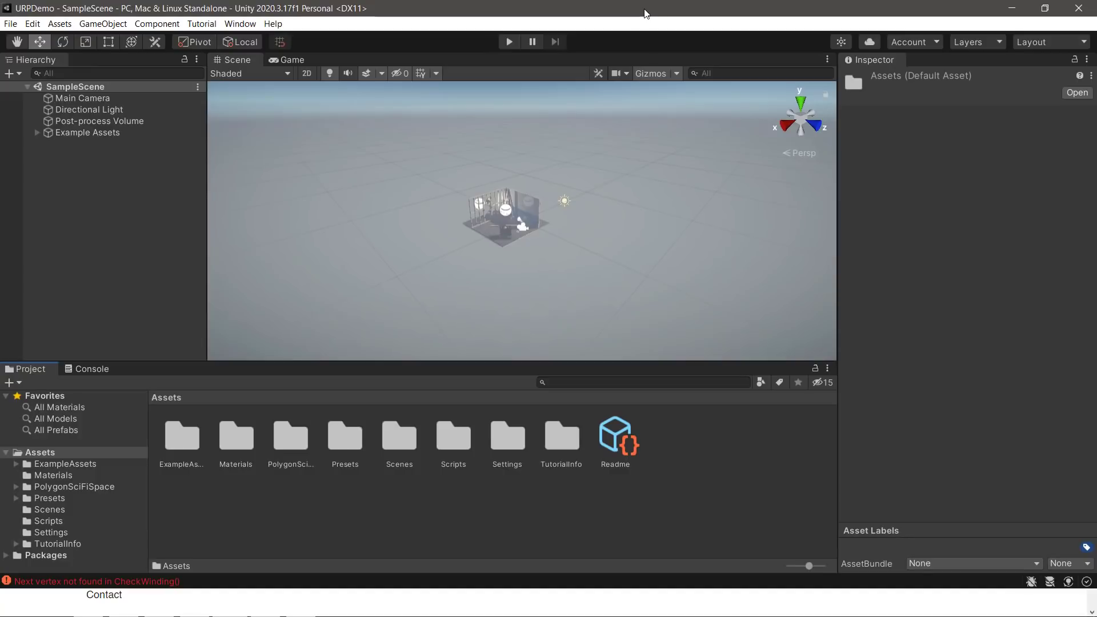
{"action": "left_click", "coordinate": [72, 488]}
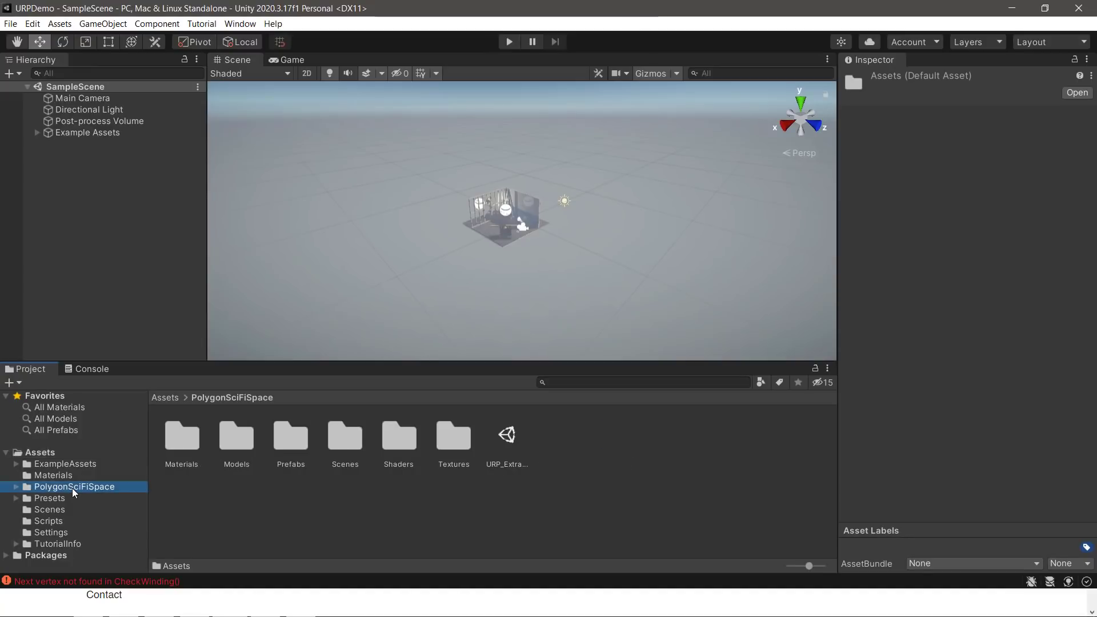
{"action": "left_click", "coordinate": [490, 457]}
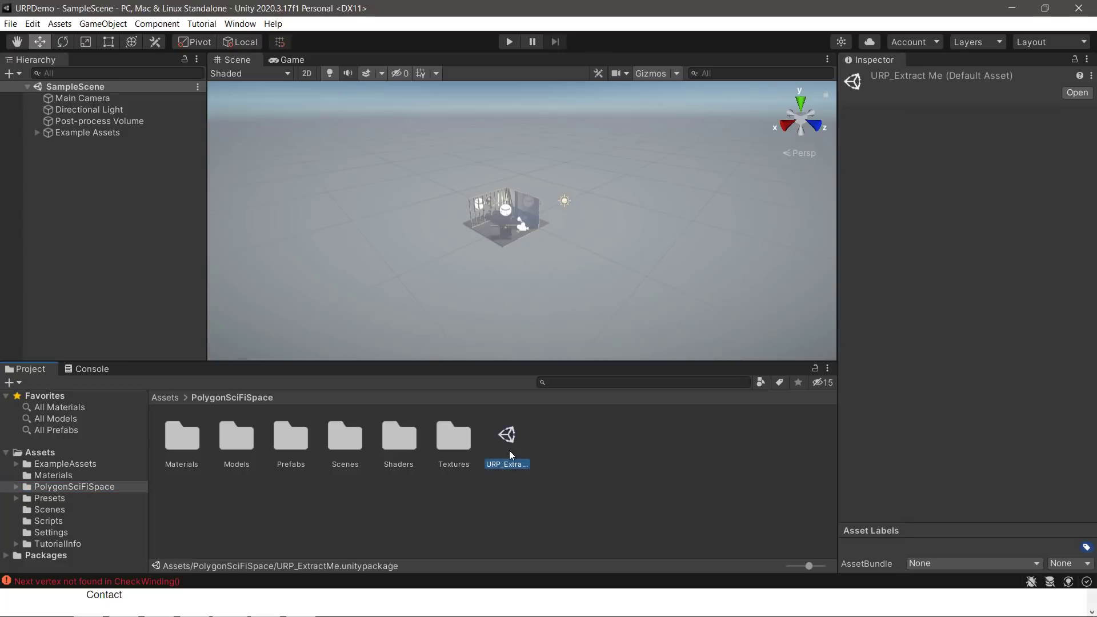
{"action": "double_click", "coordinate": [509, 450]}
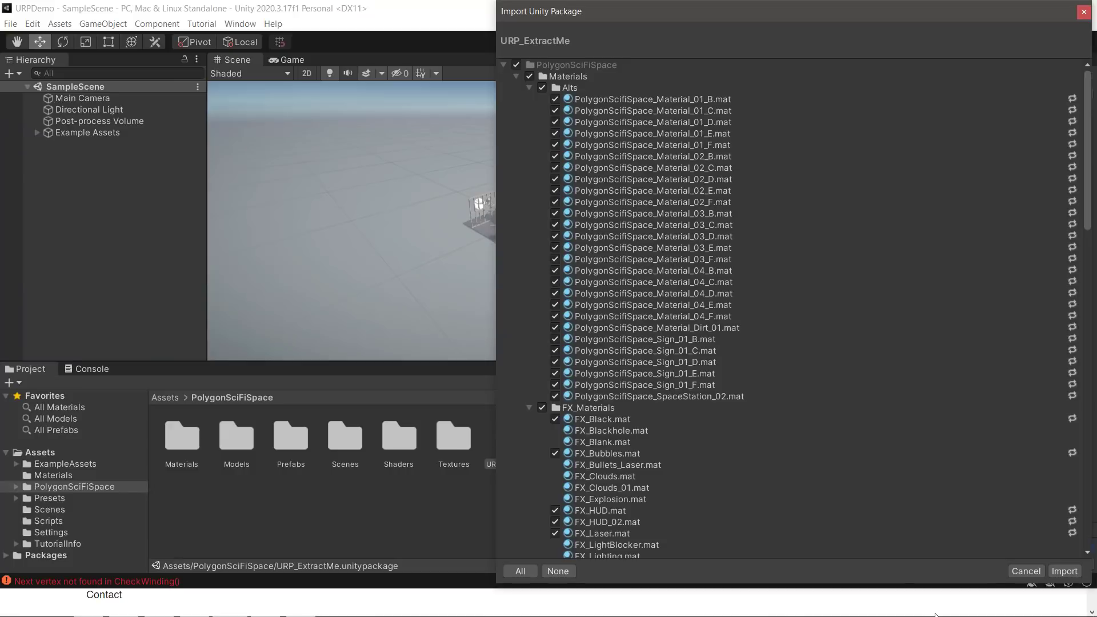
{"action": "left_click", "coordinate": [1063, 571]}
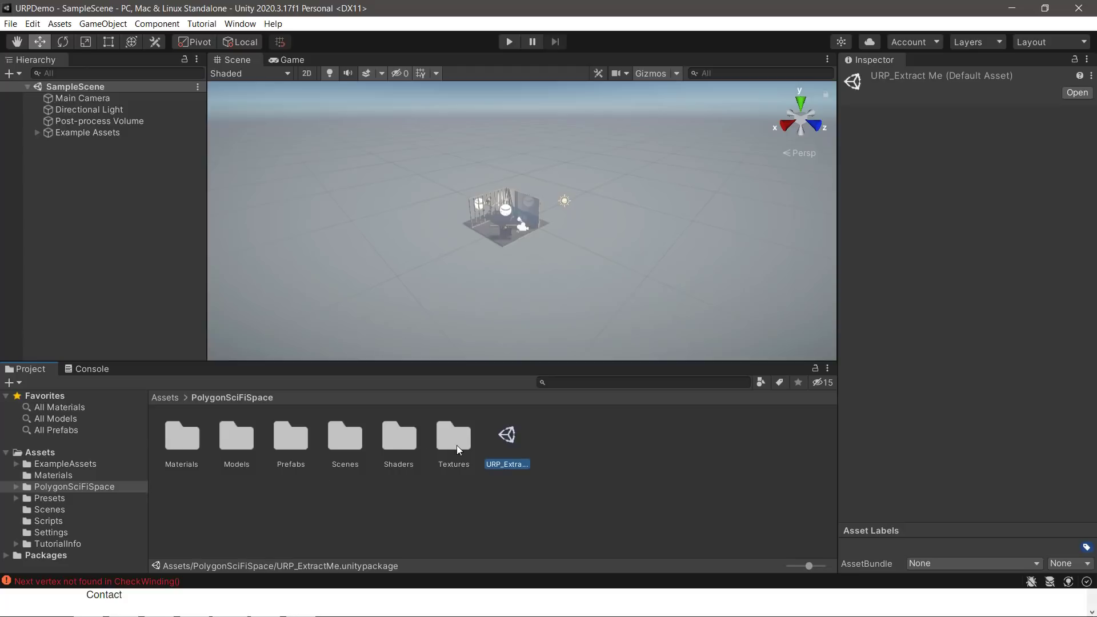
{"action": "double_click", "coordinate": [341, 451]}
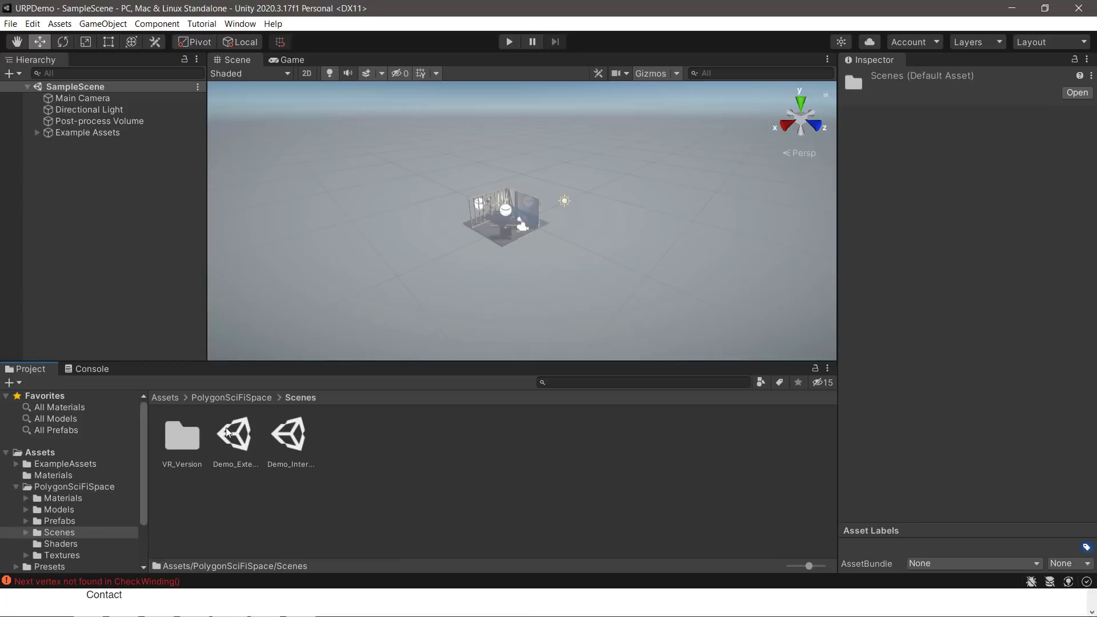
Open the Demo_Exterior scene, fly around the ring station, then return to the PolygonSciFiSpace folder
{"action": "left_click", "coordinate": [234, 437]}
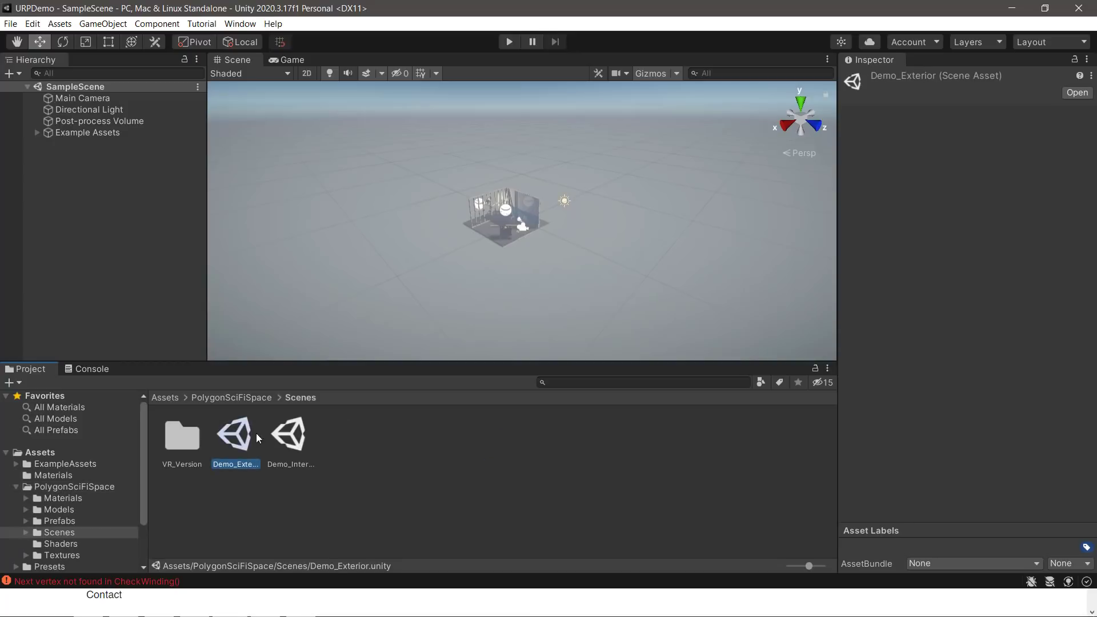
{"action": "double_click", "coordinate": [237, 439]}
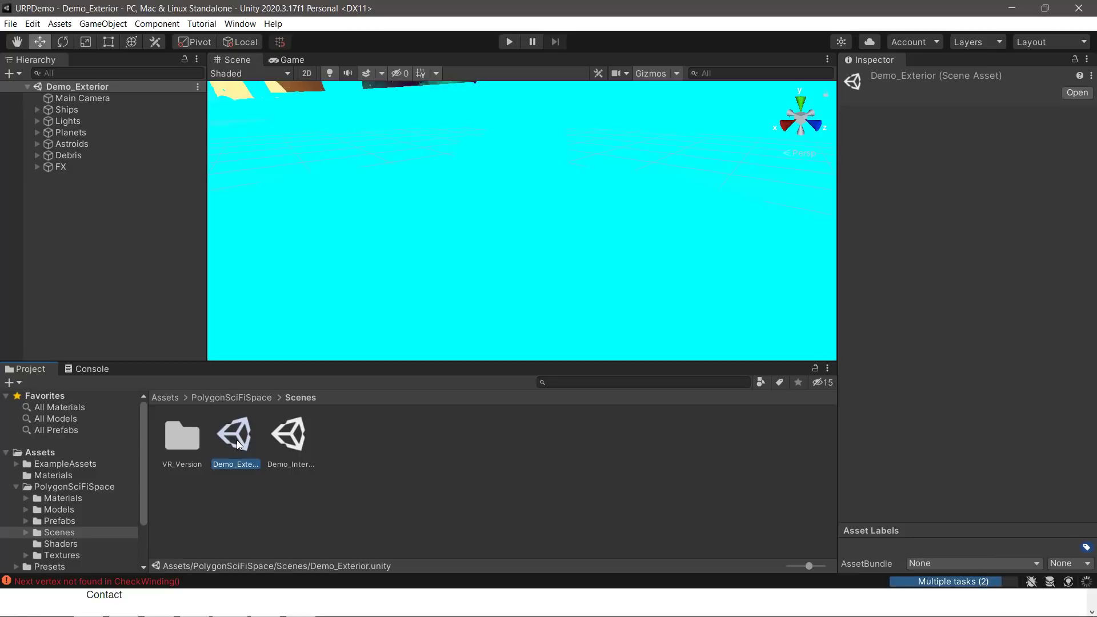
{"action": "right_click_drag", "start_coordinate": [542, 232], "coordinate": [557, 159]}
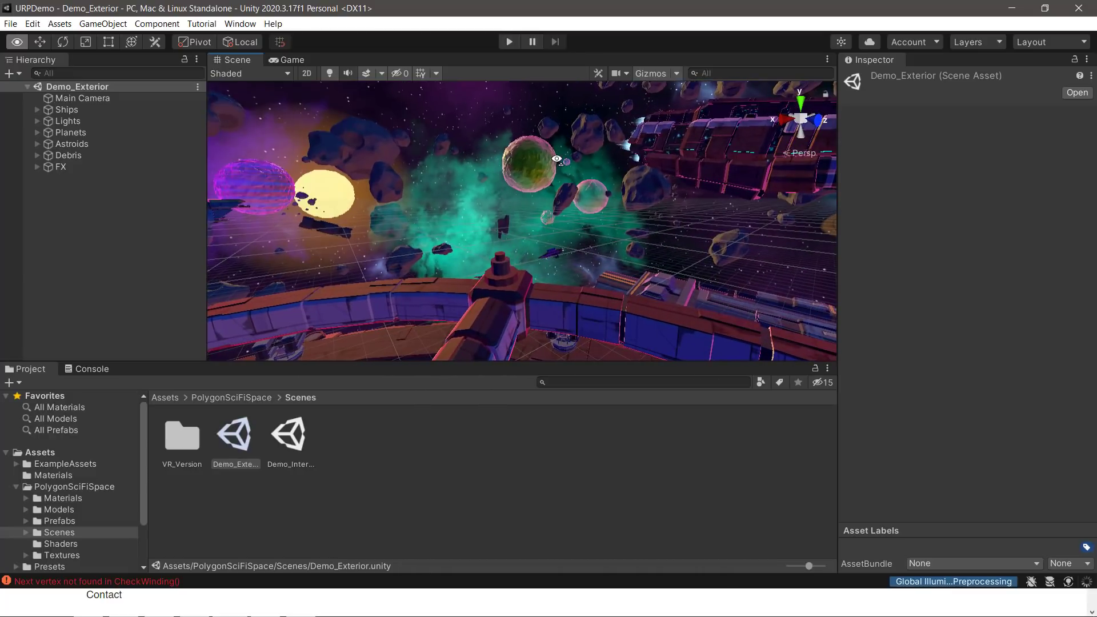
{"action": "key", "text": "alt+Tab"}
{"action": "key", "text": "alt+Tab"}
{"action": "key", "text": "alt+Tab"}
{"action": "key", "text": "alt+Tab"}
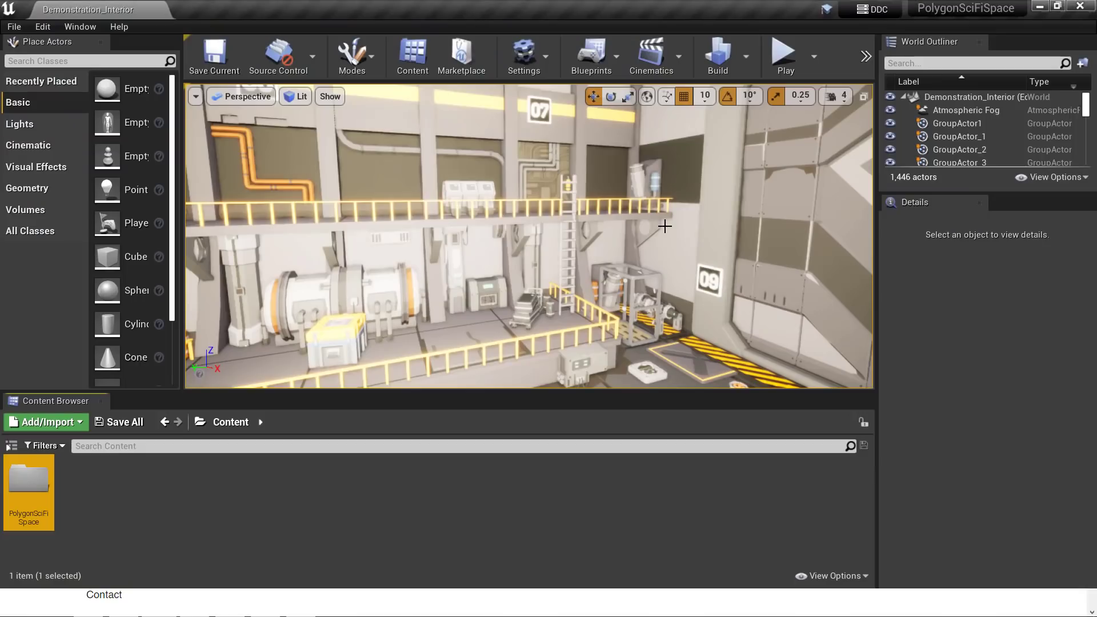
{"action": "key", "text": "alt+Tab"}
{"action": "right_click_drag", "start_coordinate": [551, 274], "coordinate": [730, 268]}
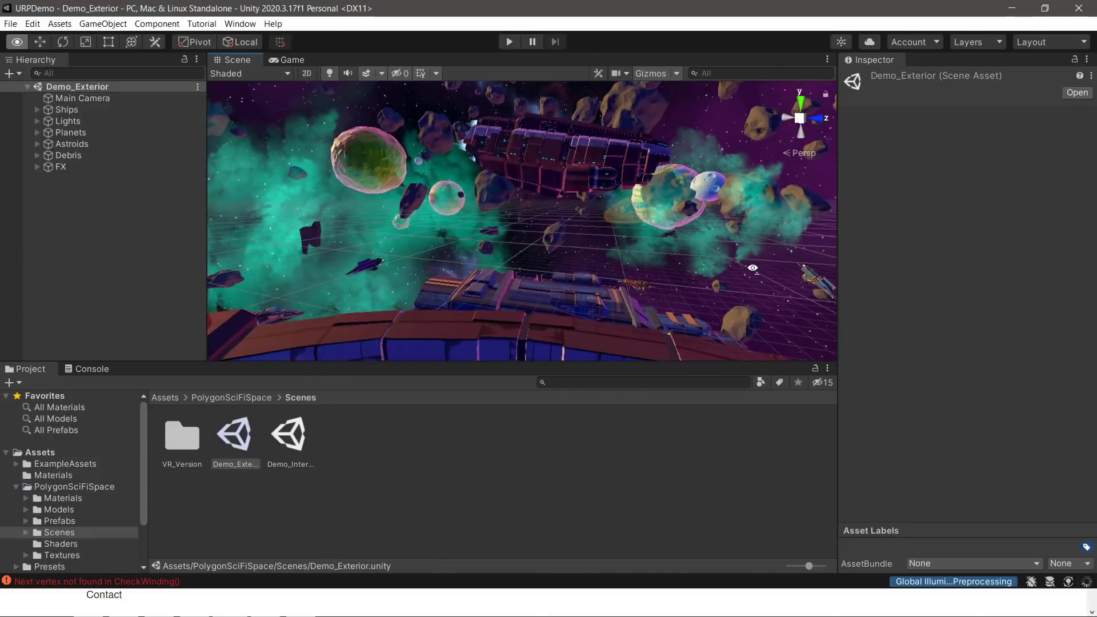
{"action": "left_click_drag", "start_coordinate": [753, 269], "coordinate": [445, 255]}
{"action": "scroll", "coordinate": [445, 254], "scroll_direction": "up", "scroll_amount": 3}
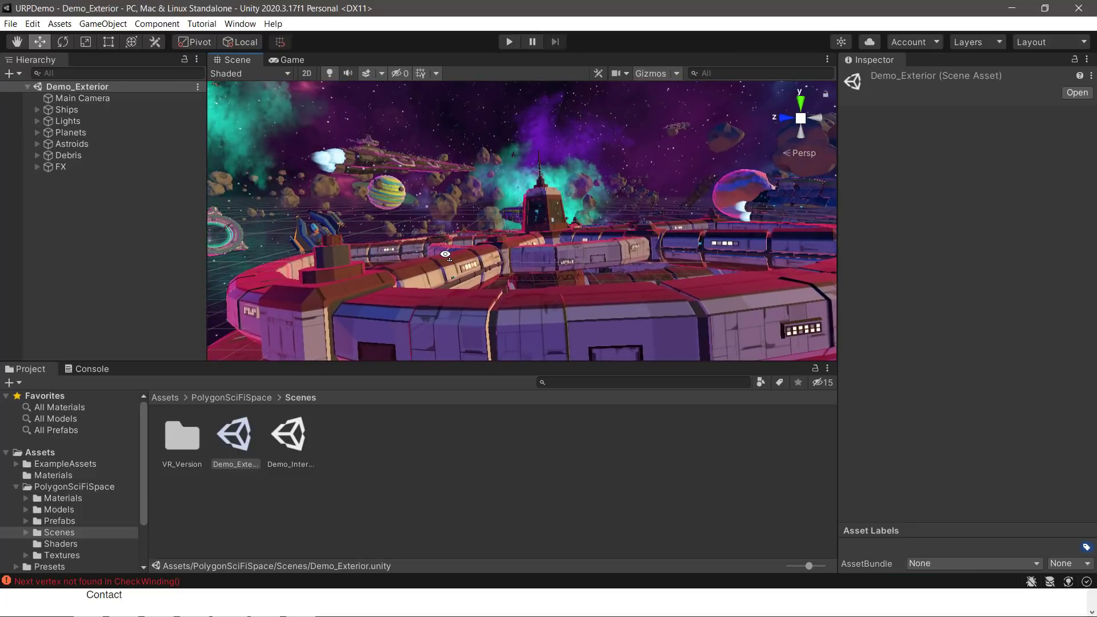
{"action": "left_click", "coordinate": [249, 399]}
{"action": "left_click", "coordinate": [505, 436]}
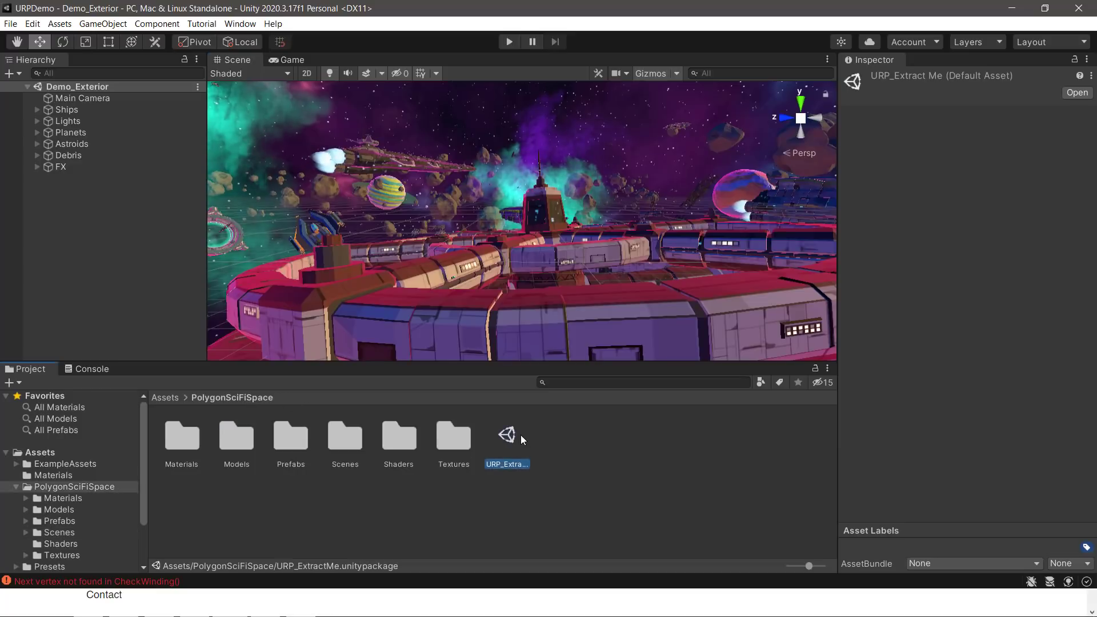
{"action": "left_click", "coordinate": [153, 399]}
{"action": "right_click", "coordinate": [540, 491]}
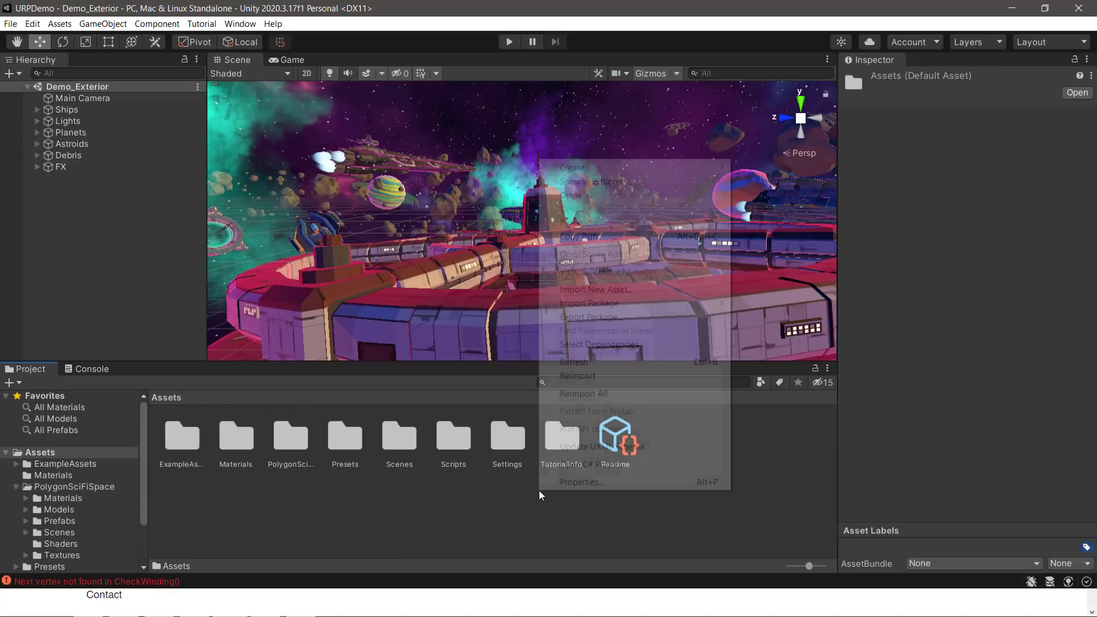
{"action": "mouse_move", "coordinate": [610, 304]}
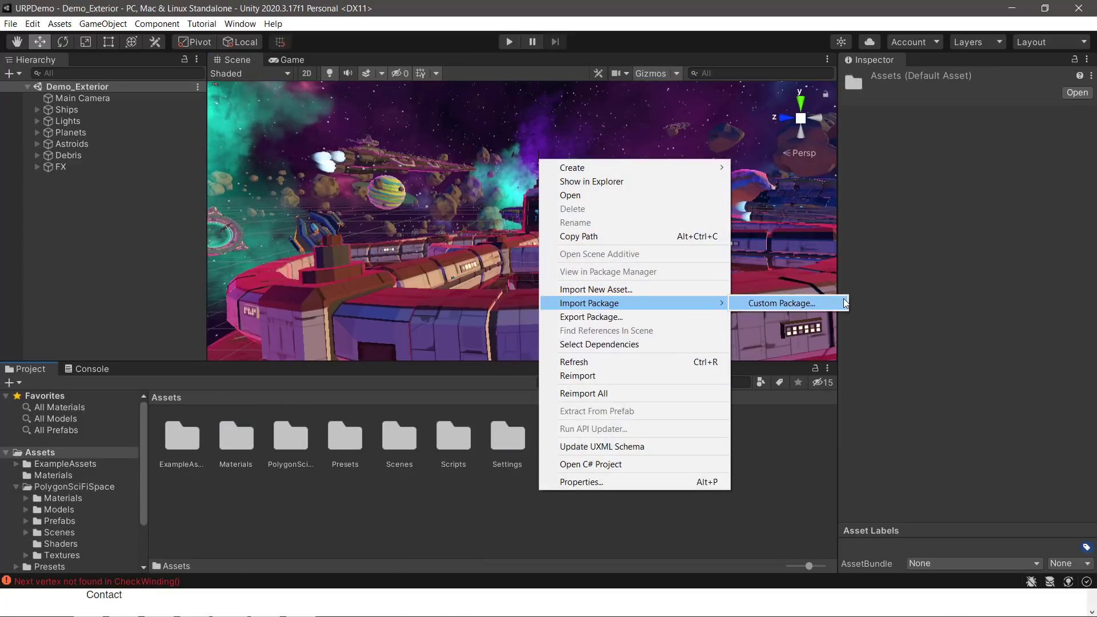
{"action": "left_click", "coordinate": [798, 476]}
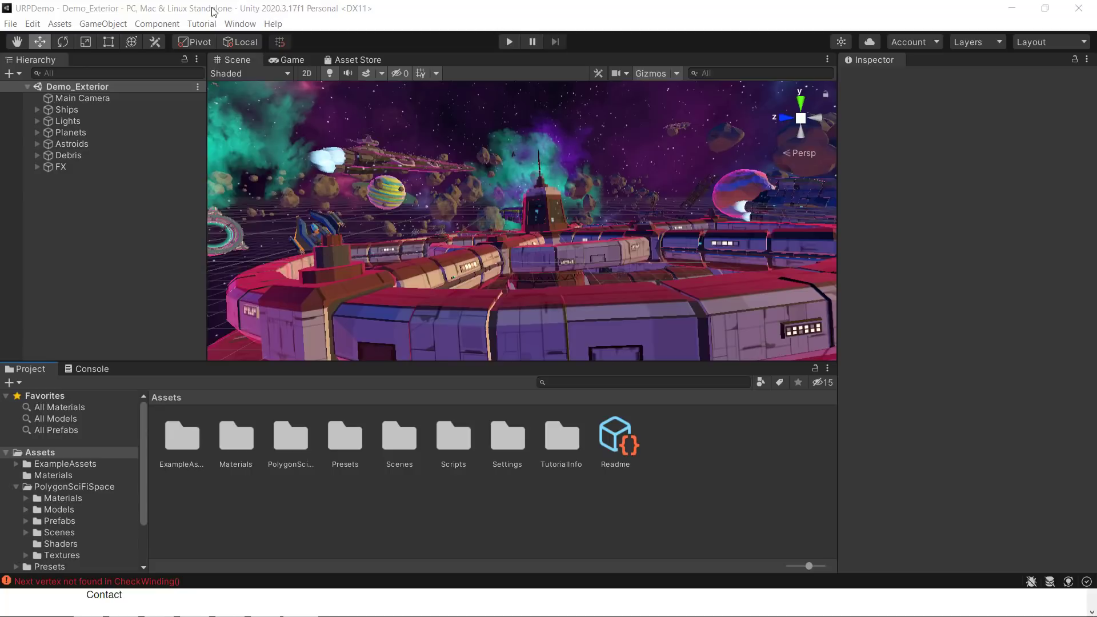
Browse the Edit > Render Pipeline and Window menus, then show the PolygonSciFiSpace folder contents
{"action": "left_click", "coordinate": [34, 24]}
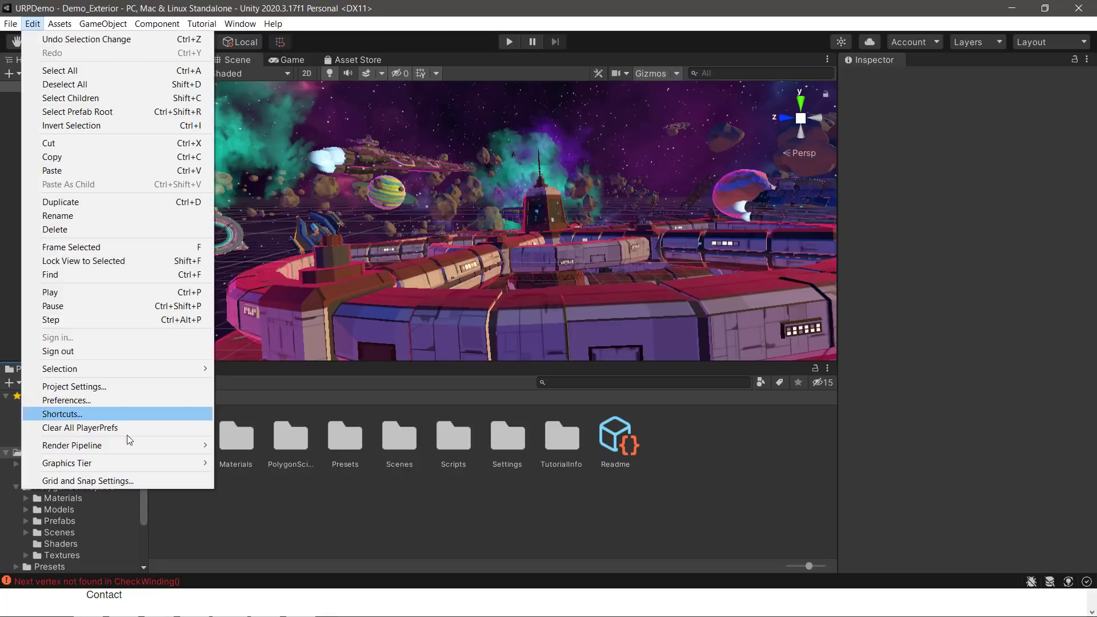
{"action": "mouse_move", "coordinate": [125, 445]}
{"action": "mouse_move", "coordinate": [308, 465]}
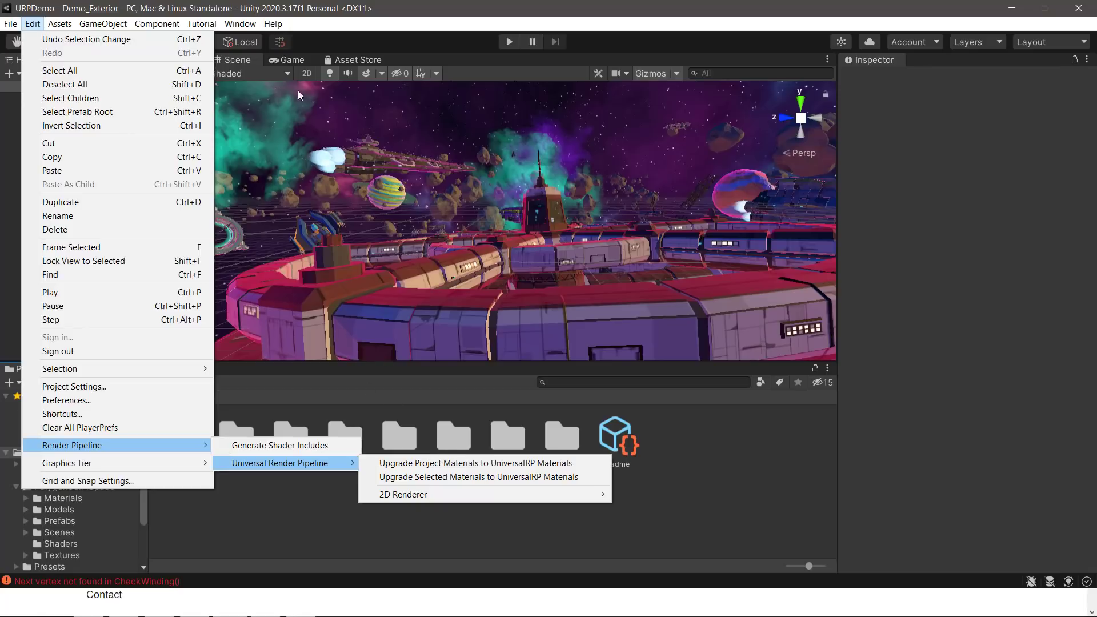
{"action": "left_click", "coordinate": [505, 5]}
{"action": "left_click", "coordinate": [242, 23]}
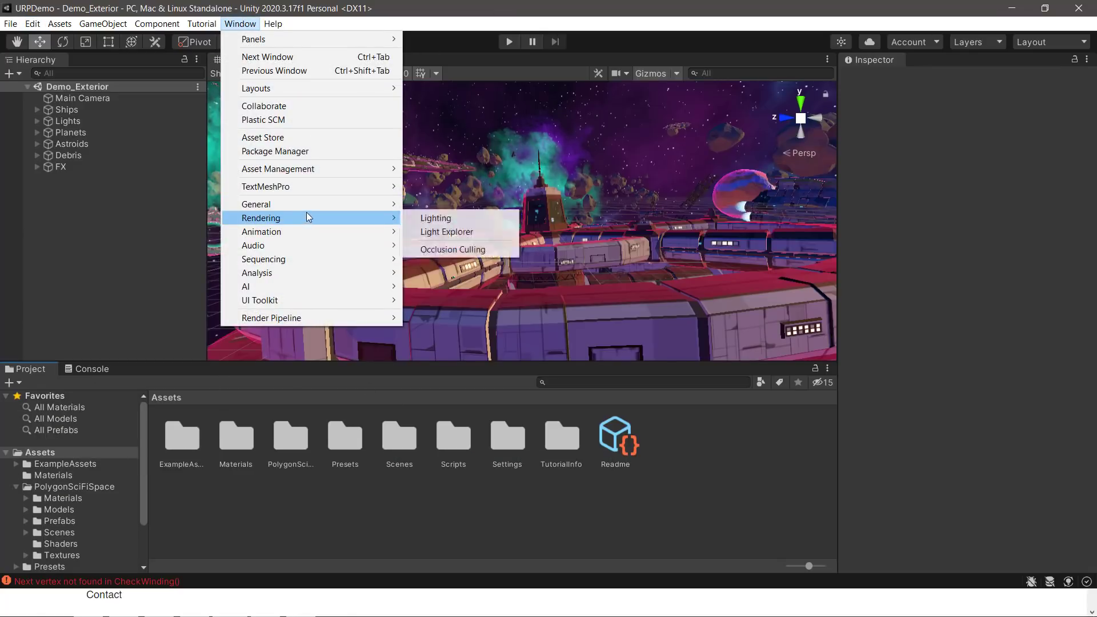
{"action": "mouse_move", "coordinate": [300, 207]}
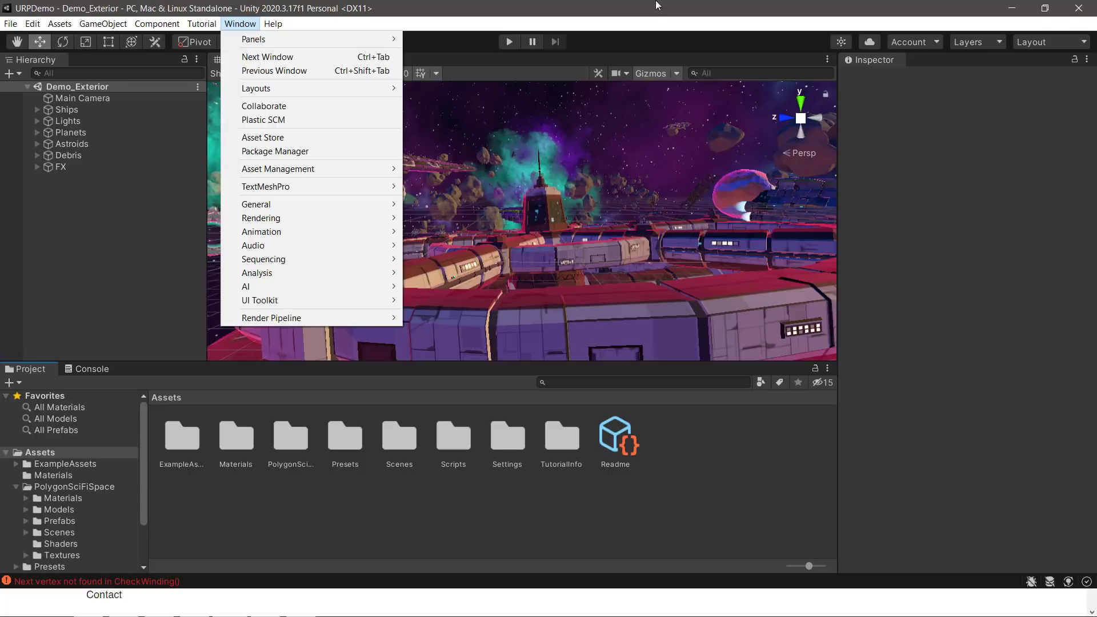
{"action": "mouse_move", "coordinate": [33, 24]}
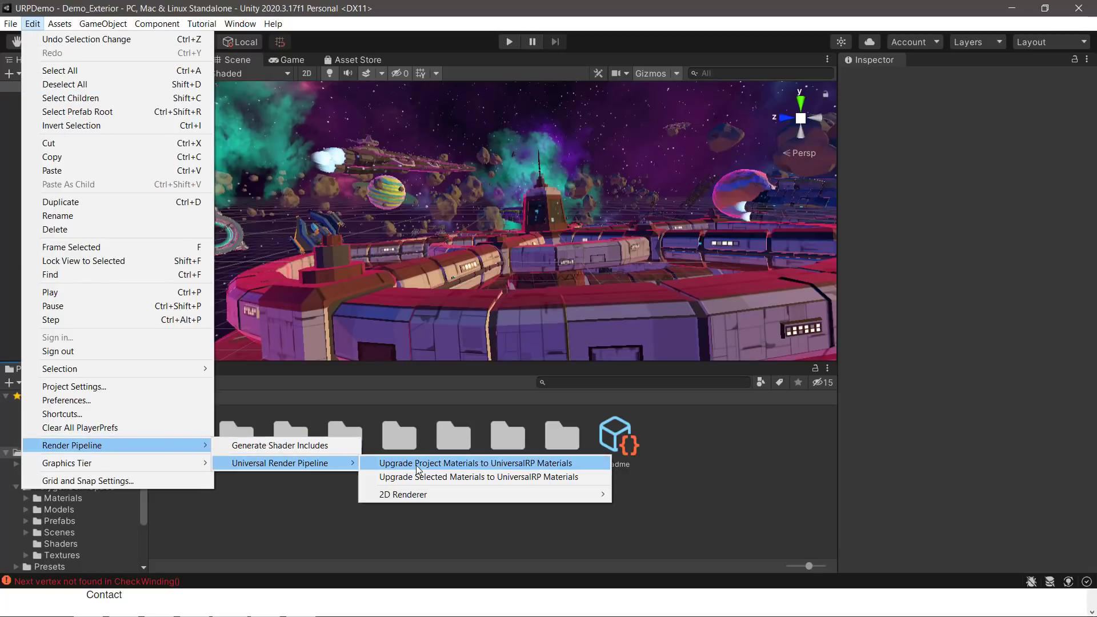
{"action": "mouse_move", "coordinate": [240, 23]}
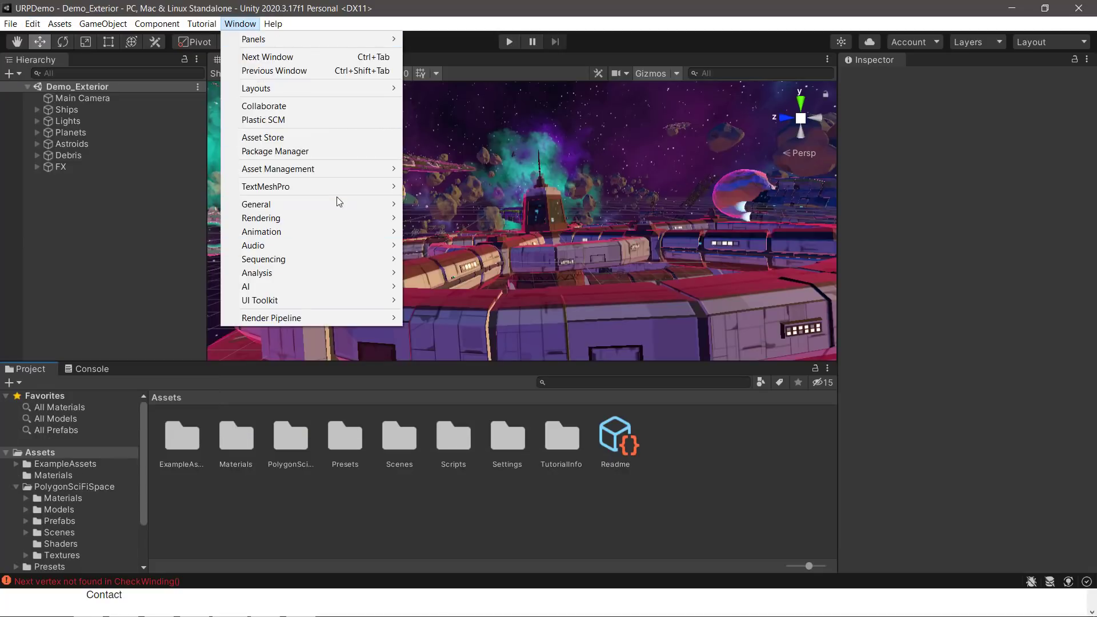
{"action": "mouse_move", "coordinate": [343, 207]}
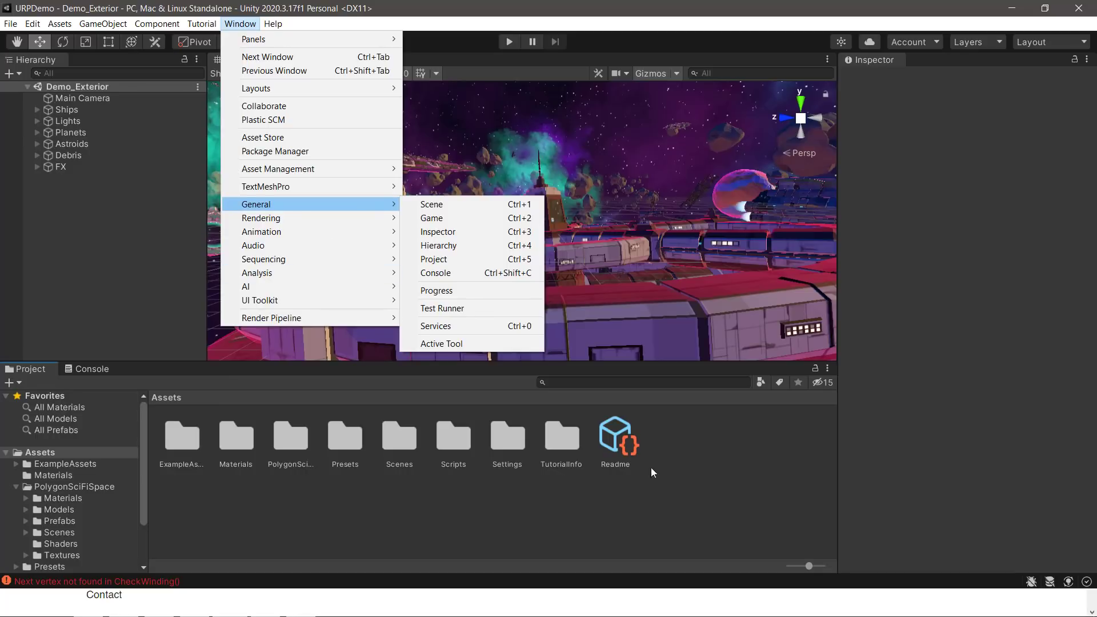
{"action": "left_click", "coordinate": [63, 484]}
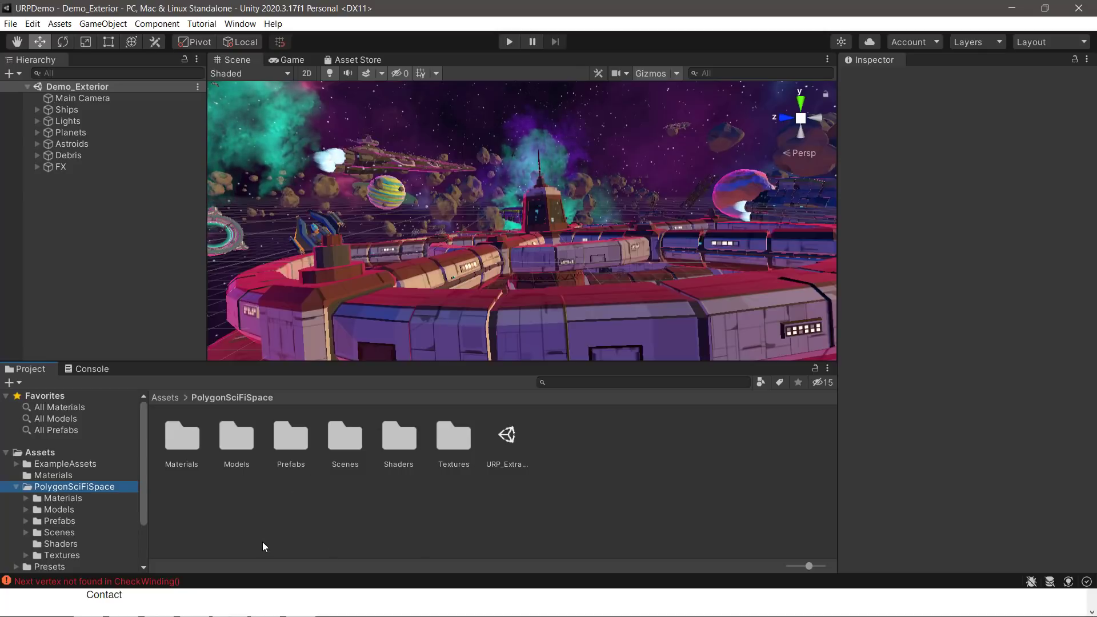
Switch from Unity to the browser and bring up the Sci-Fi Space Pack's Synty Store downloads
{"action": "key", "text": "alt+Tab"}
{"action": "key", "text": "alt+Tab"}
{"action": "key", "text": "alt+Tab"}
{"action": "key", "text": "alt+Tab"}
{"action": "key", "text": "alt+Tab"}
{"action": "key", "text": "alt+Tab"}
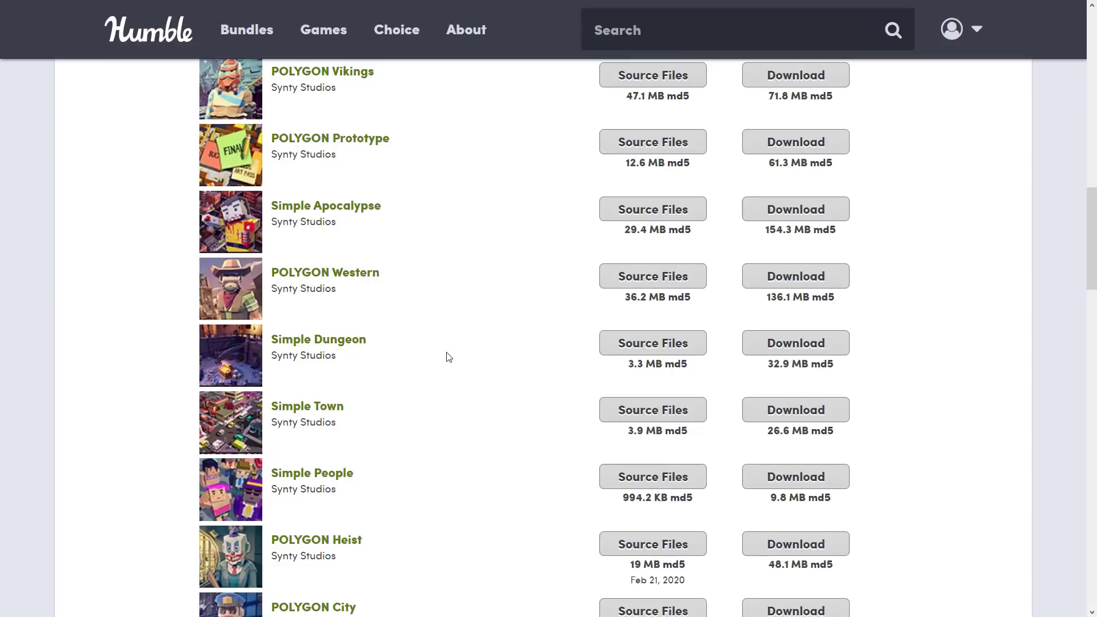
{"action": "scroll", "coordinate": [448, 357], "scroll_direction": "up", "scroll_amount": 5}
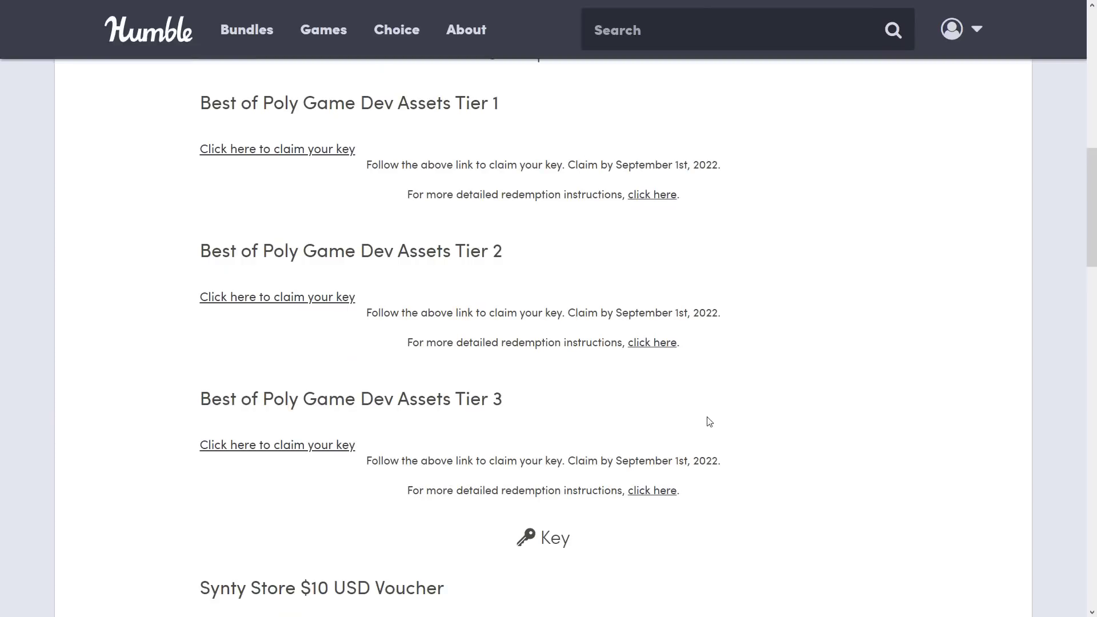
{"action": "key", "text": "alt+Tab"}
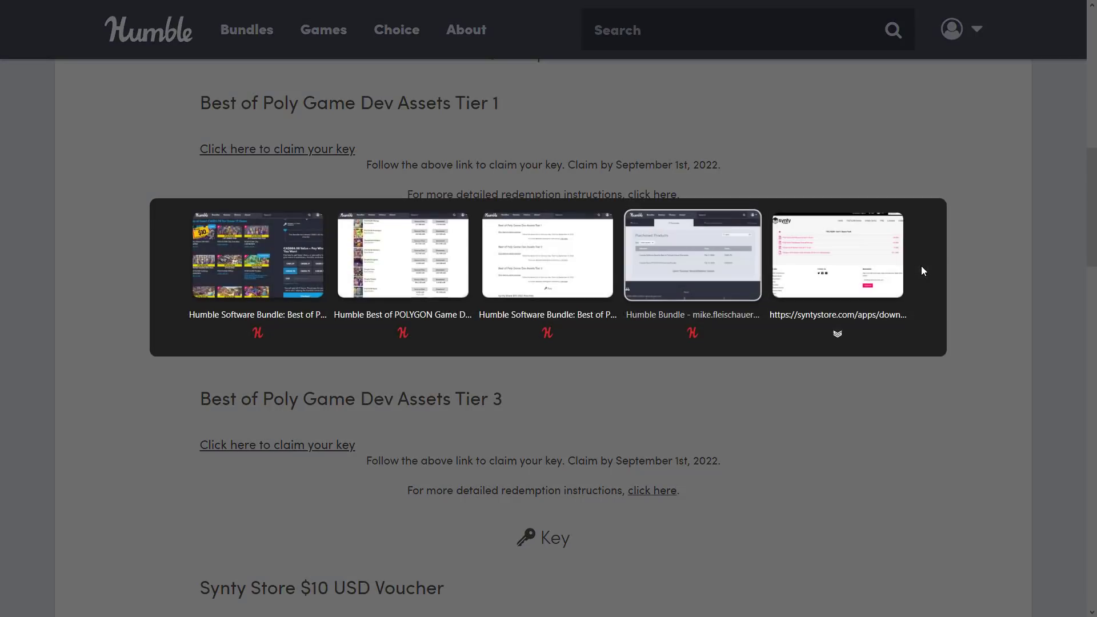
{"action": "key", "text": "alt+Tab"}
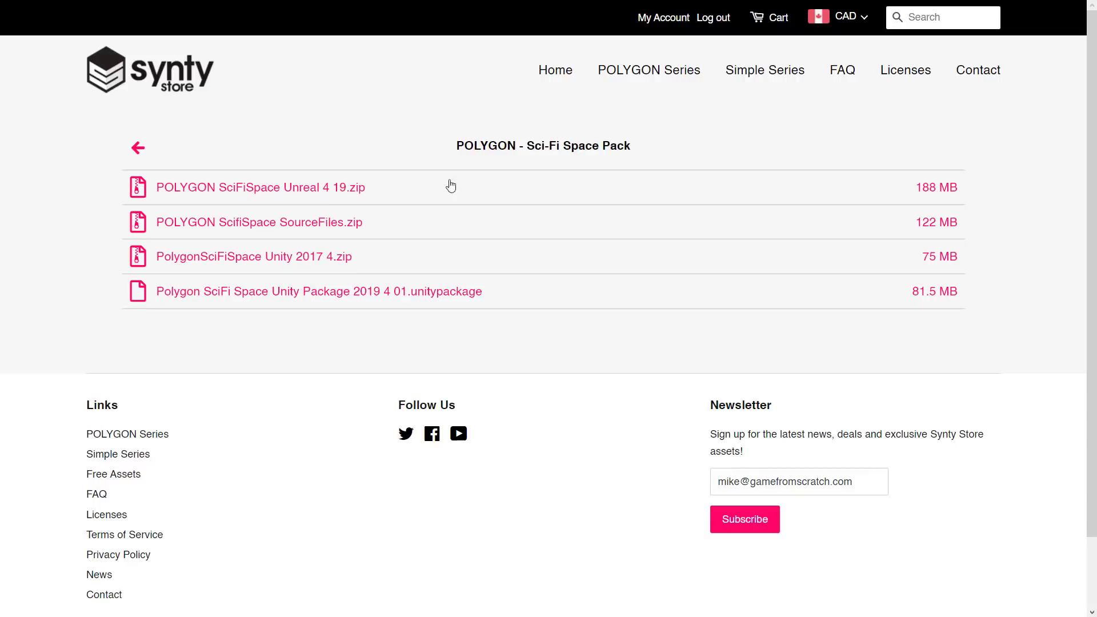
Download the Sci-Fi Space Pack's SourceFiles.zip, then return to Your Library's list of packs
{"action": "left_click", "coordinate": [257, 222]}
{"action": "left_click", "coordinate": [138, 148]}
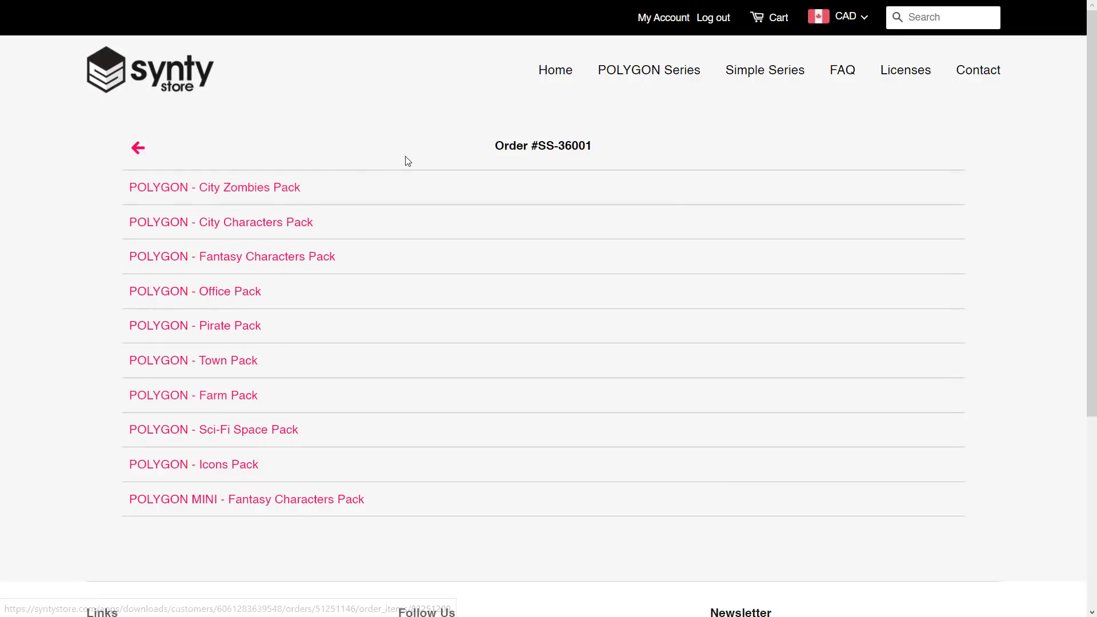
{"action": "left_click", "coordinate": [138, 148]}
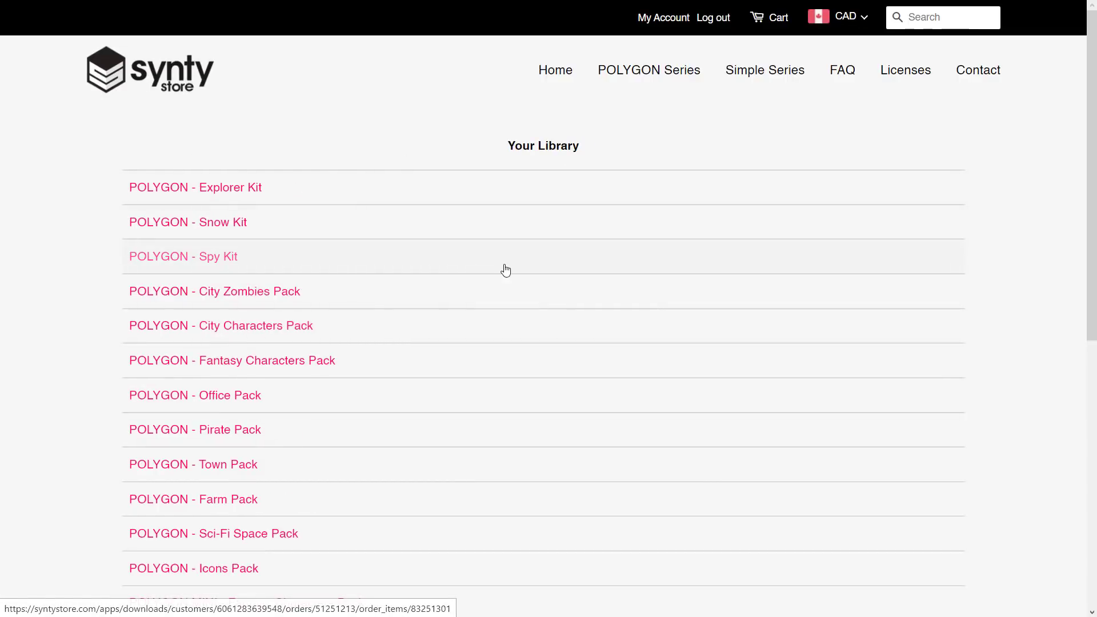
{"action": "scroll", "coordinate": [504, 269], "scroll_direction": "down", "scroll_amount": 9}
{"action": "scroll", "coordinate": [502, 280], "scroll_direction": "up", "scroll_amount": 8}
{"action": "scroll", "coordinate": [504, 280], "scroll_direction": "up", "scroll_amount": 1}
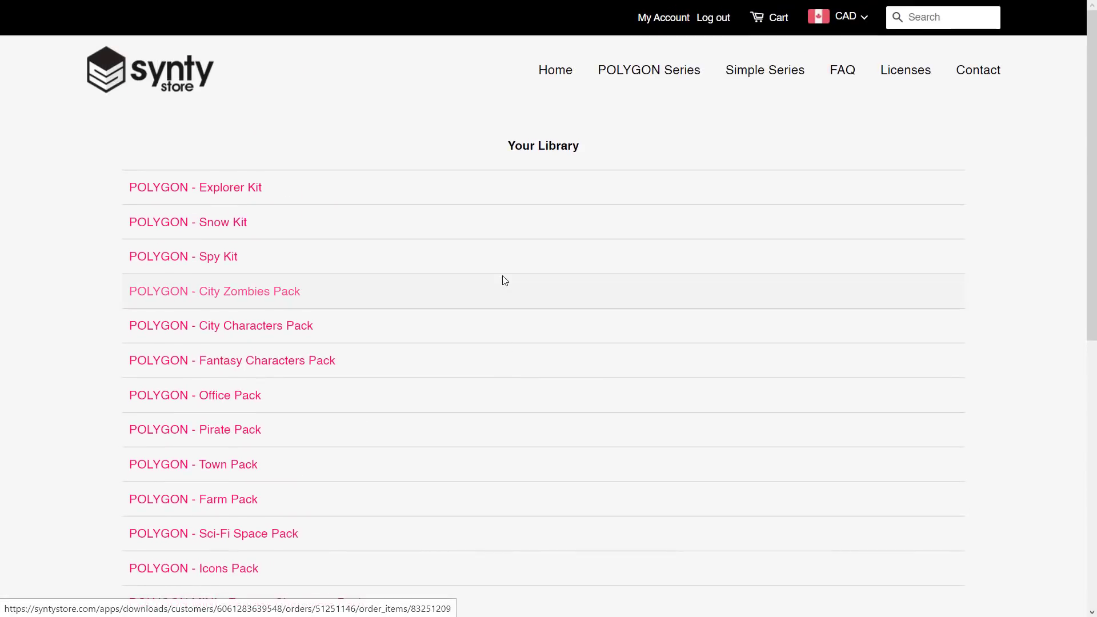